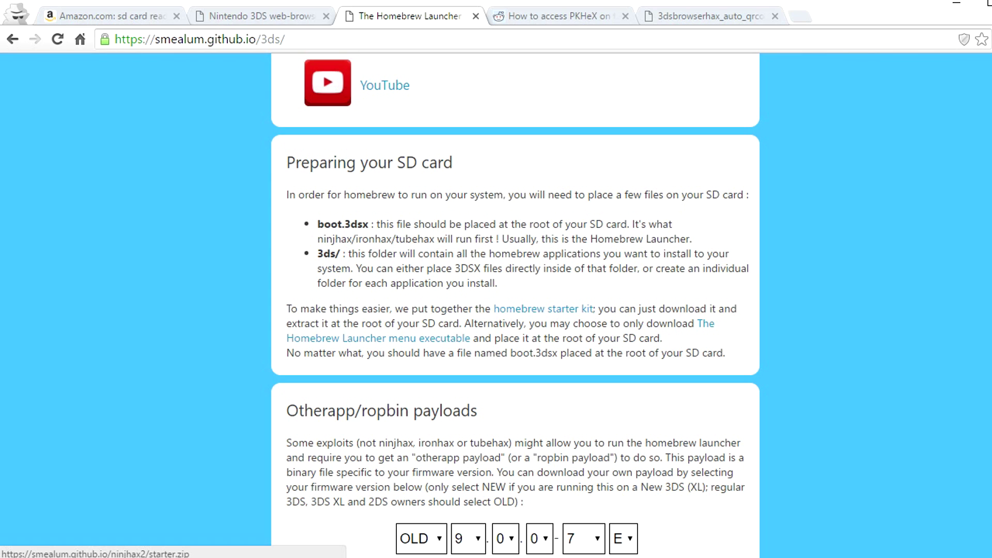
Download the homebrew starter kit from the Homebrew Launcher page and save_manager from the Reddit PKHeX guide.
click(571, 312)
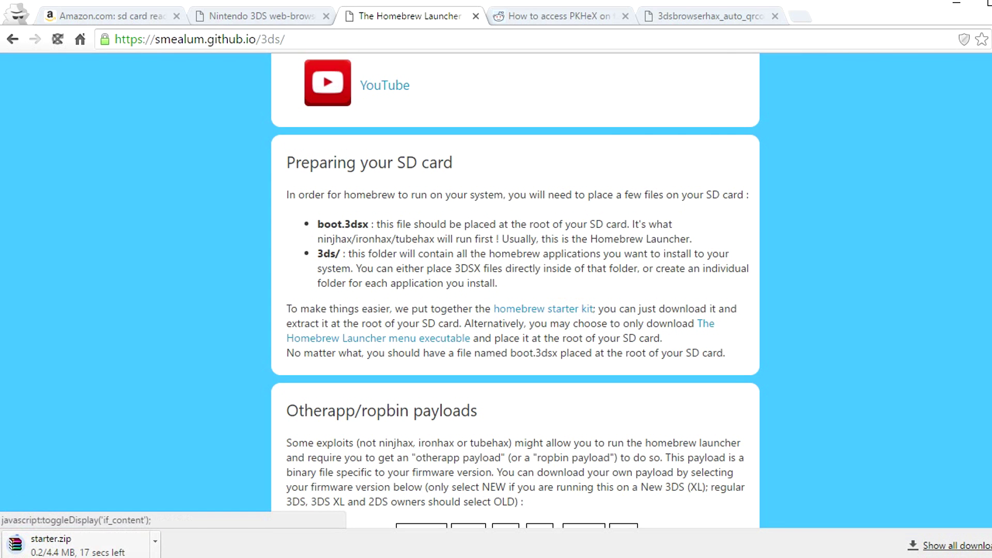
key(ctrl+Tab)
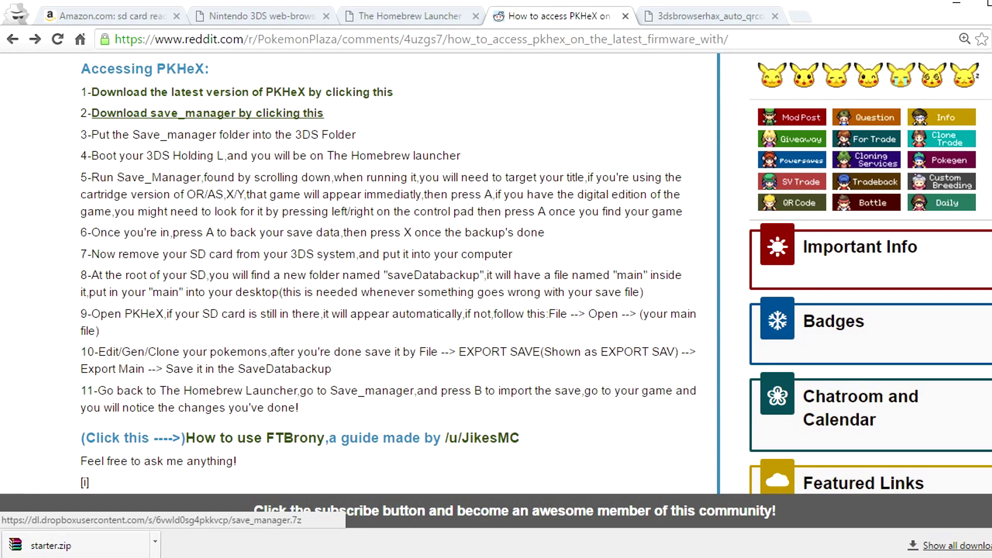
click(297, 113)
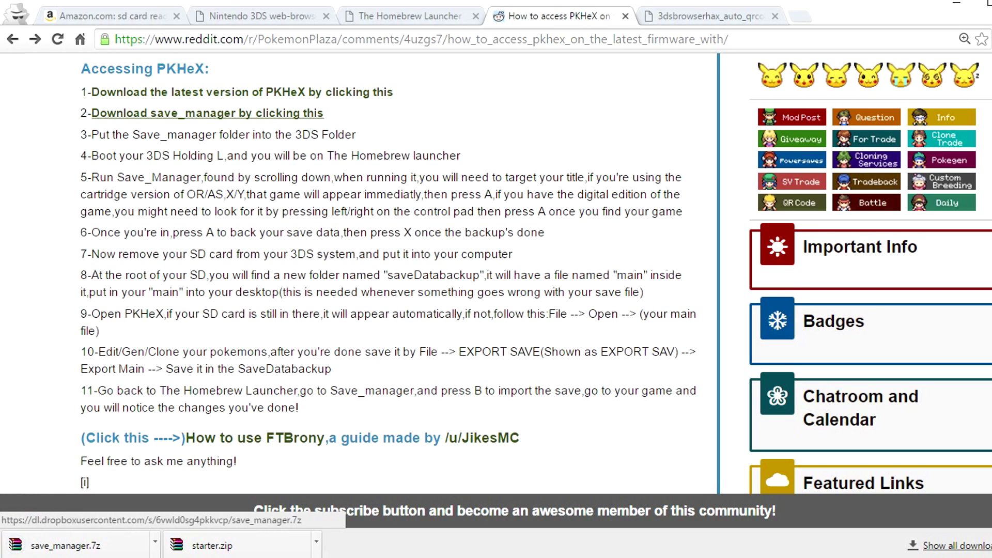
Download the PKHeX (08-22-16).zip attachment from the Project Pokemon thread linked in the Reddit guide.
click(243, 92)
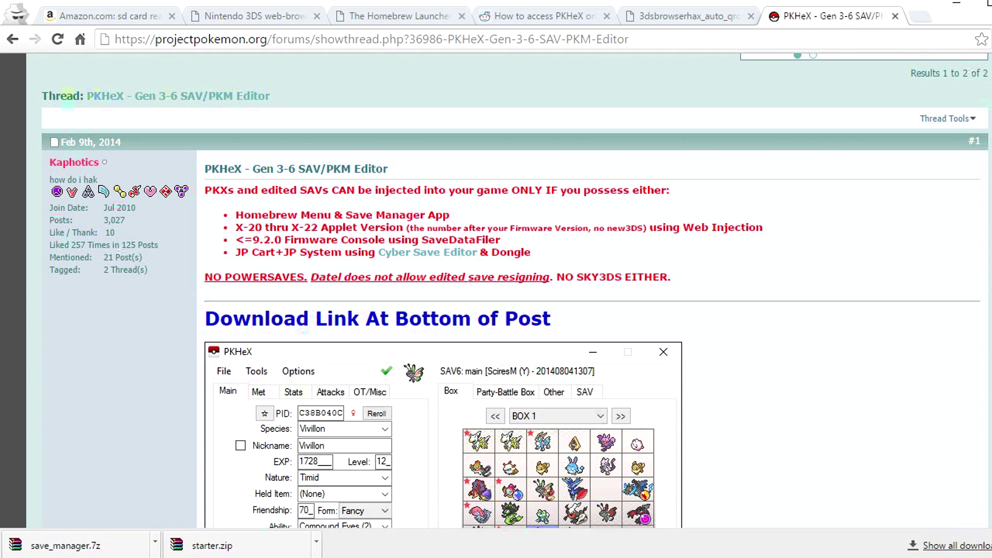
scroll(284, 266, down, 13)
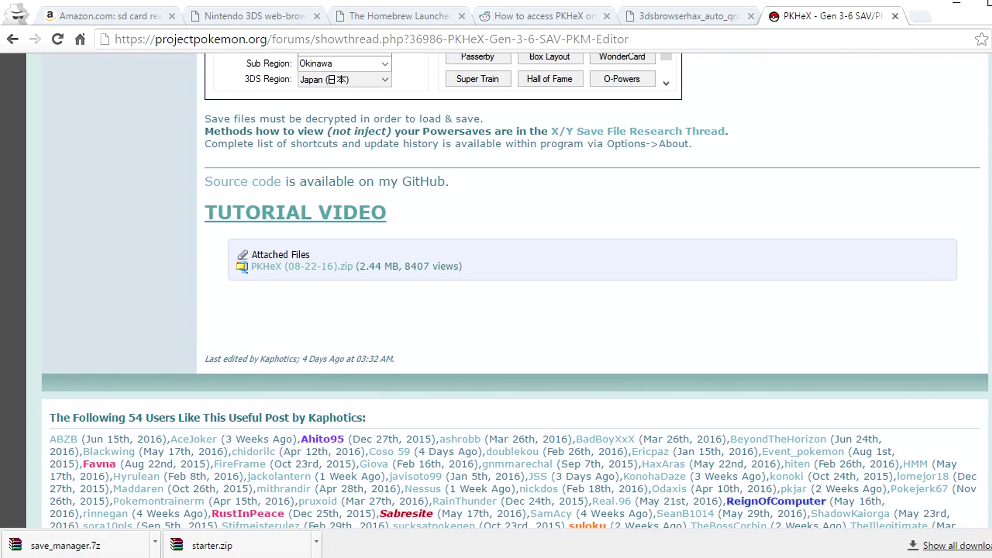
click(284, 266)
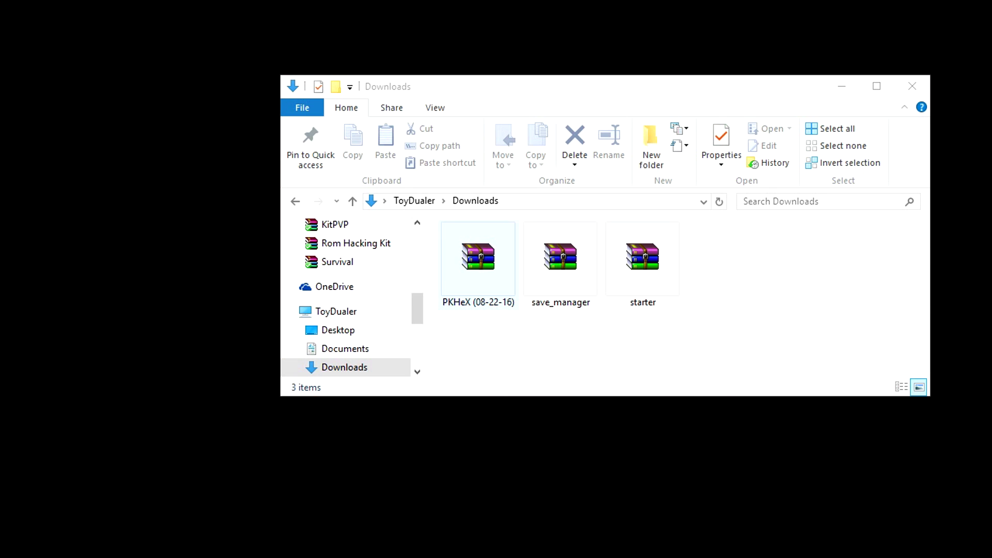
In File Explorer, extract the PKHeX (08-22-16), save_manager and starter archives into their own folders in Downloads.
click(492, 269)
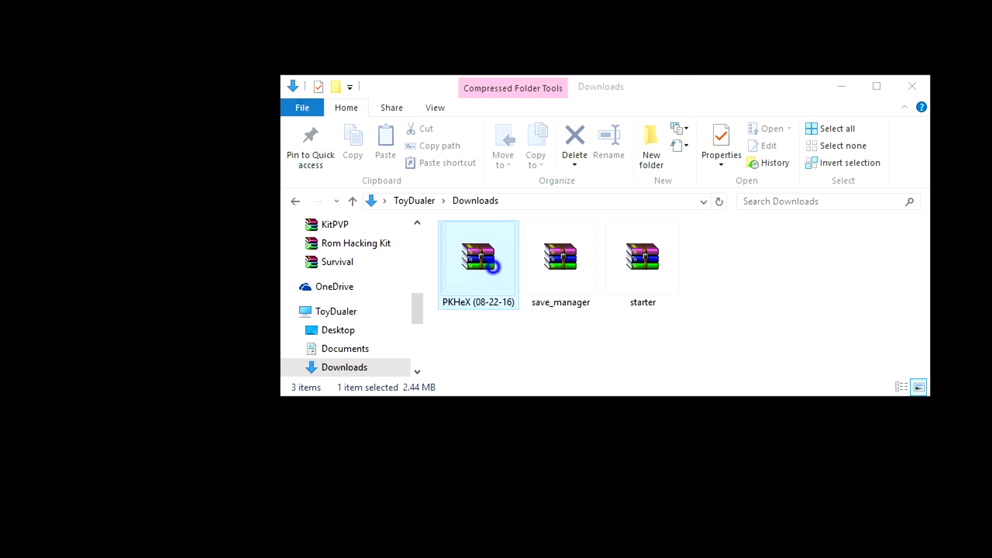
right_click(492, 270)
click(540, 295)
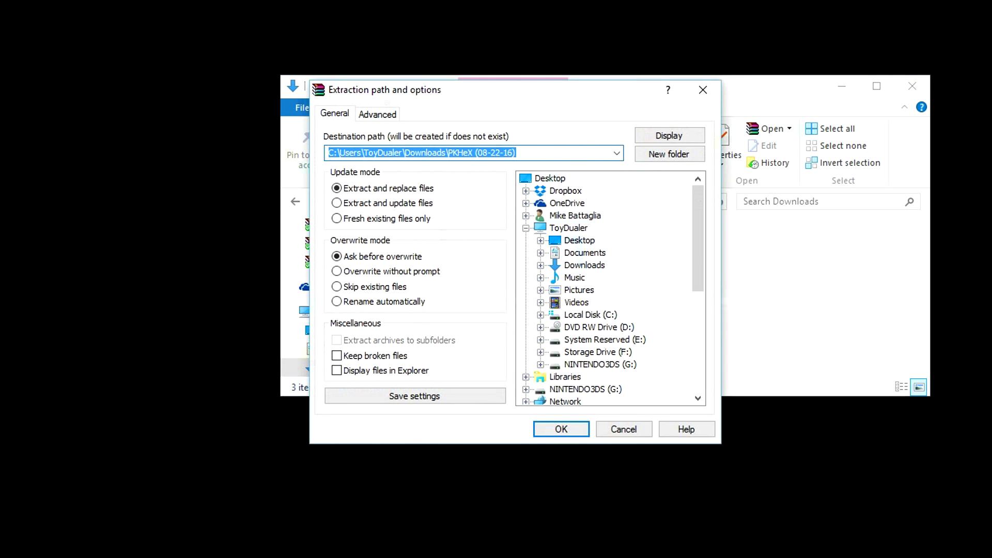
click(562, 429)
right_click(563, 264)
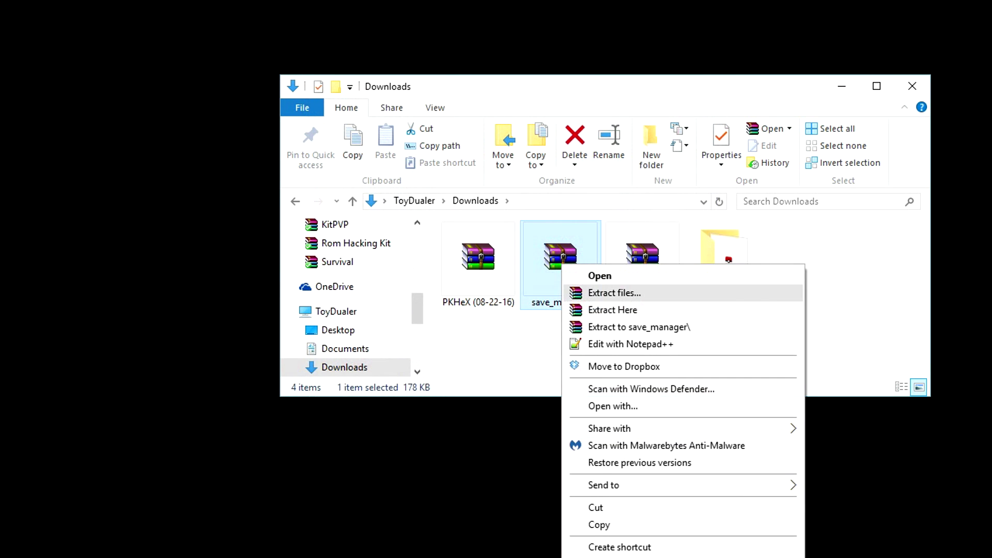
click(614, 292)
click(560, 428)
right_click(665, 276)
click(708, 319)
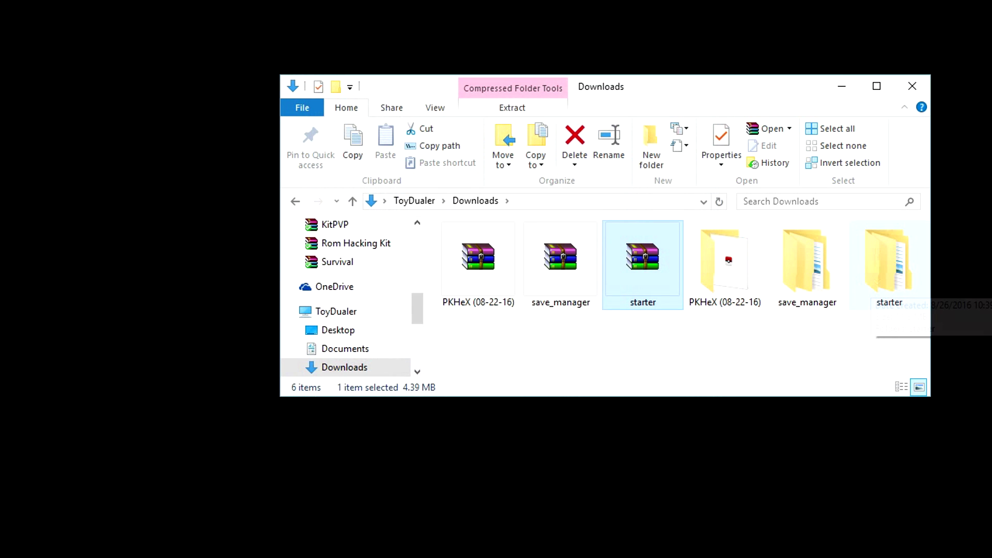
Copy the 3ds folder and boot.3dsx from the extracted starter kit to the root of NINTENDO3DS (G:).
double_click(873, 280)
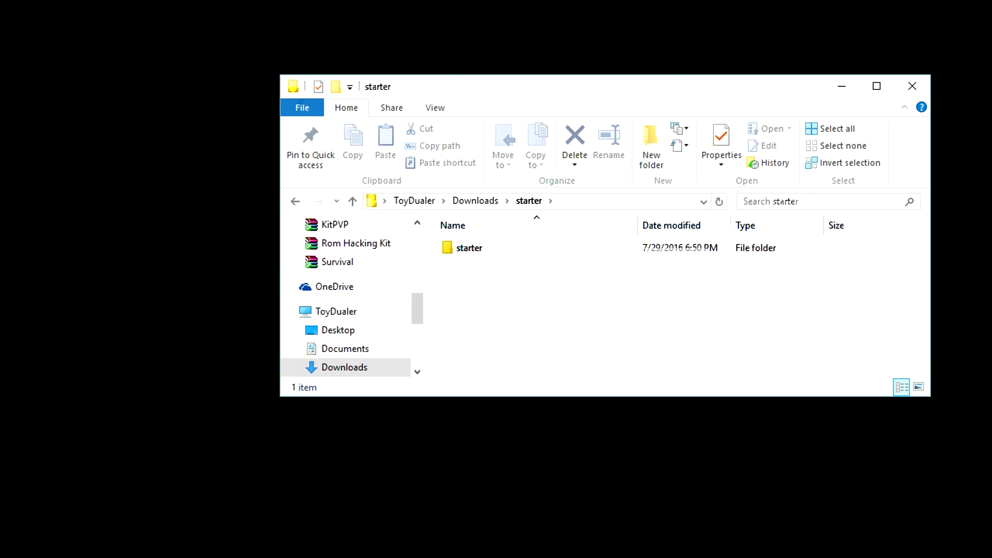
double_click(705, 249)
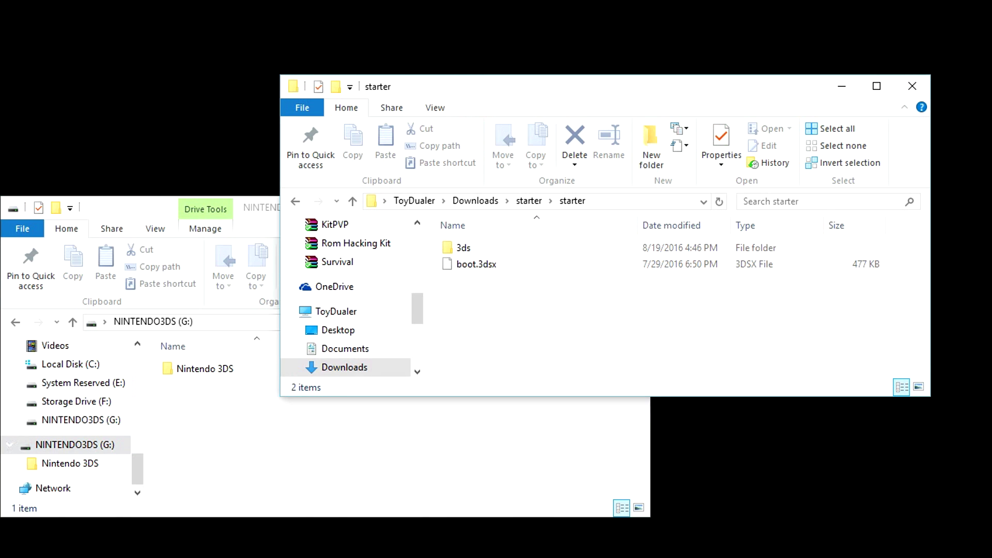
drag(470, 290, 199, 471)
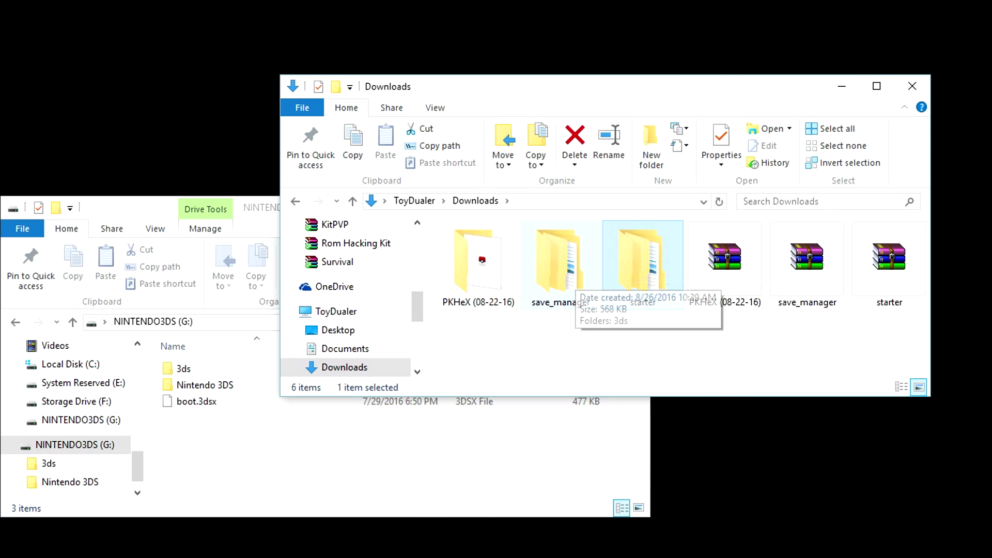
Copy the inner save_manager folder from the extracted archive into the 3ds folder on NINTENDO3DS (G:).
double_click(566, 269)
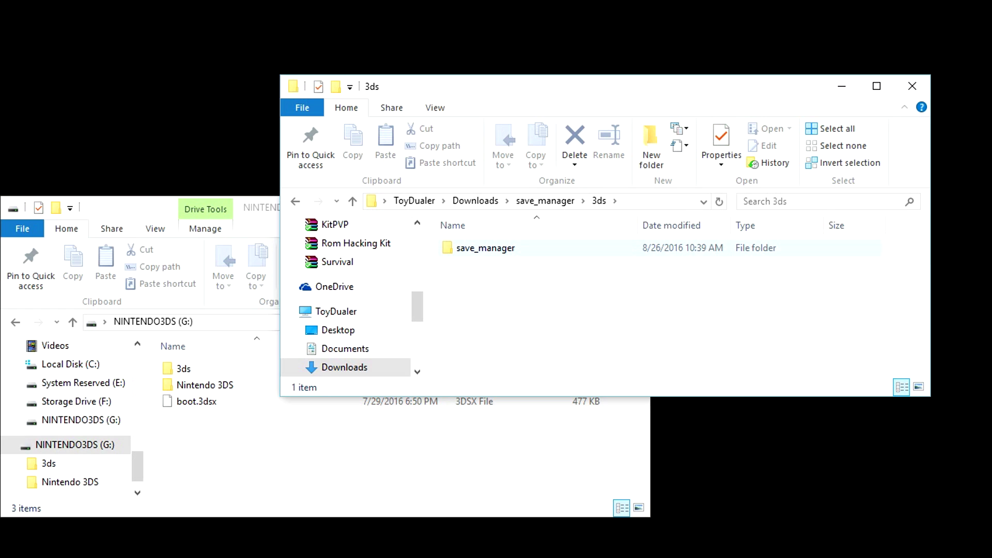
drag(467, 248, 194, 387)
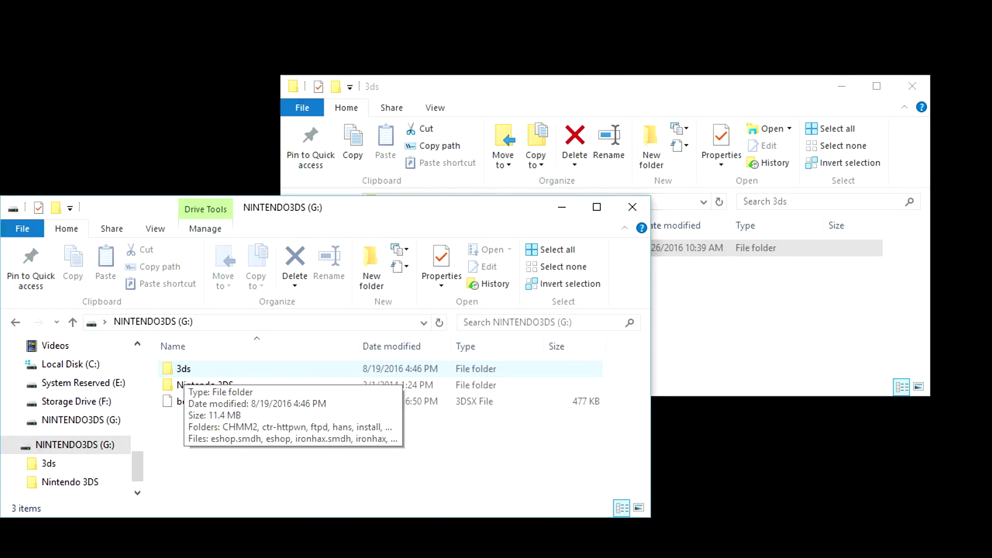
click(760, 302)
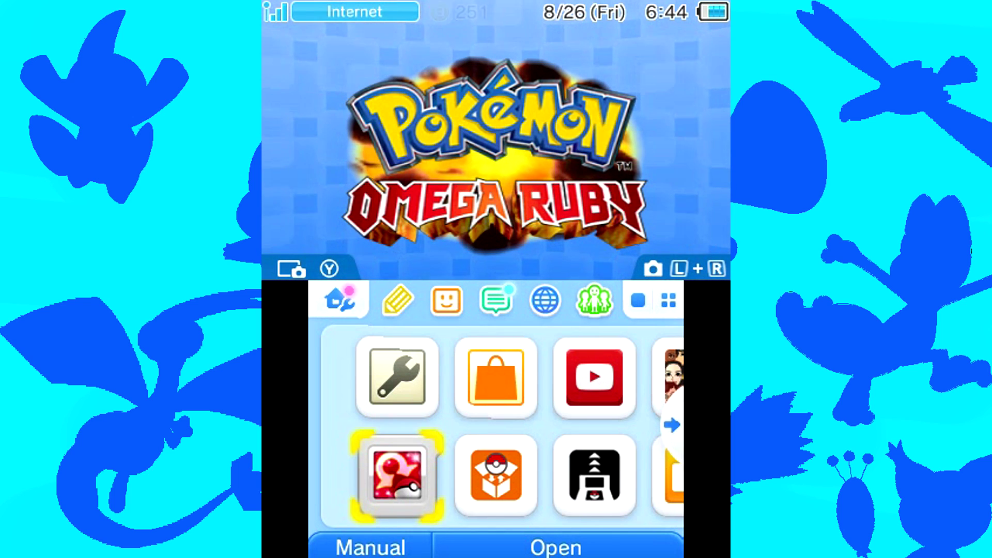
On the Nintendo 3DS, scan the browserhax QR code with the camera and open its URL to start the Homebrew Launcher.
key(l+r)
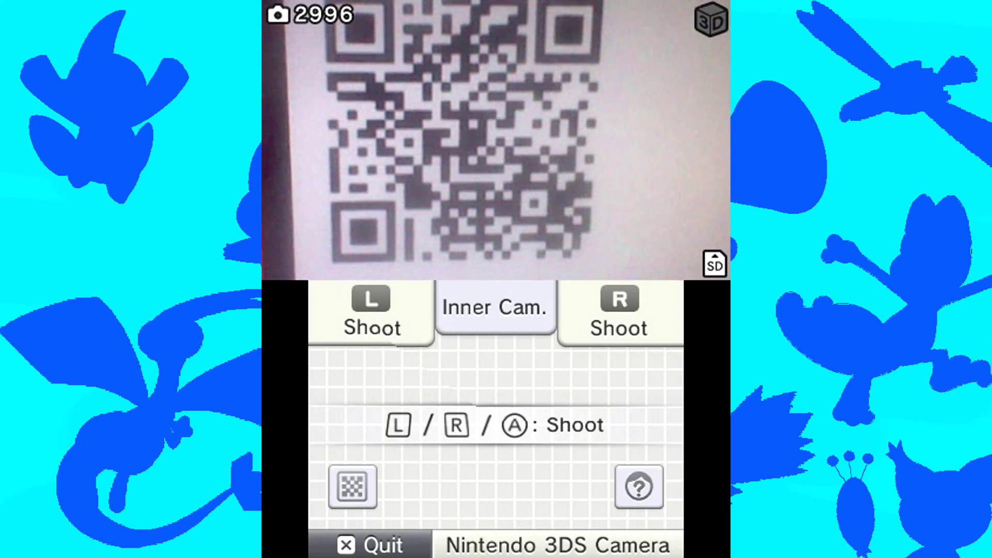
click(352, 485)
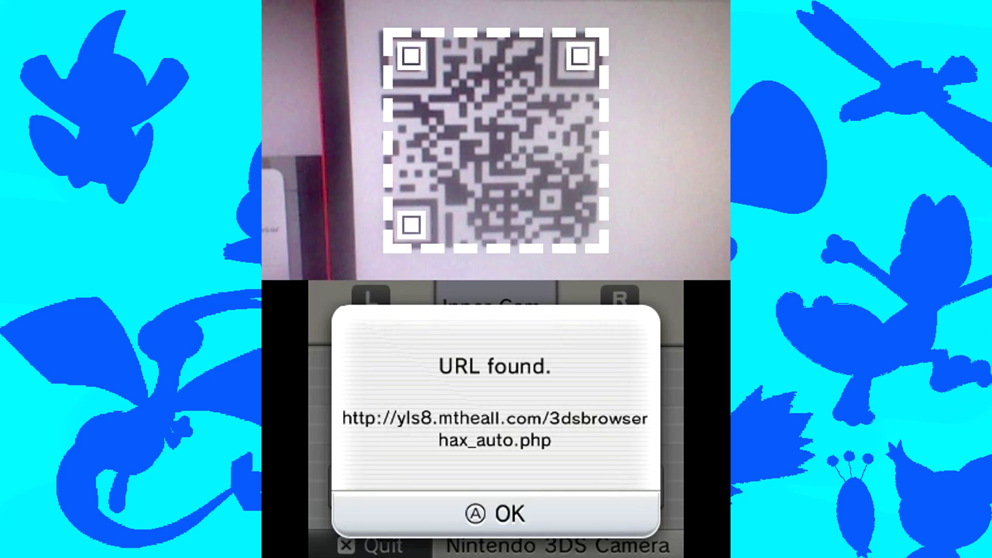
key(a)
key(a)
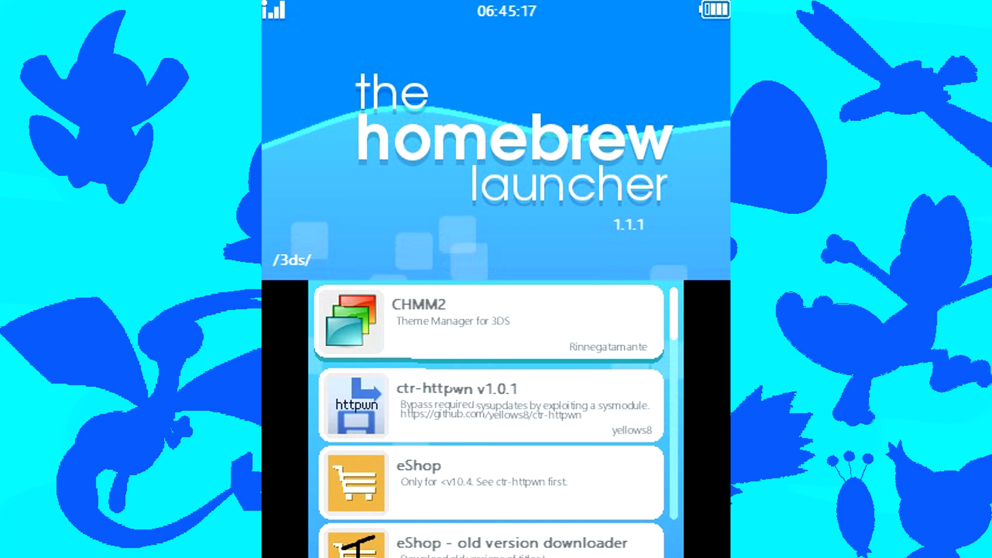
Find save_manager in the Homebrew Launcher's application list and launch it.
click(488, 397)
key(Down)
key(Down)
key(Down)
key(Down)
key(Down)
key(Down)
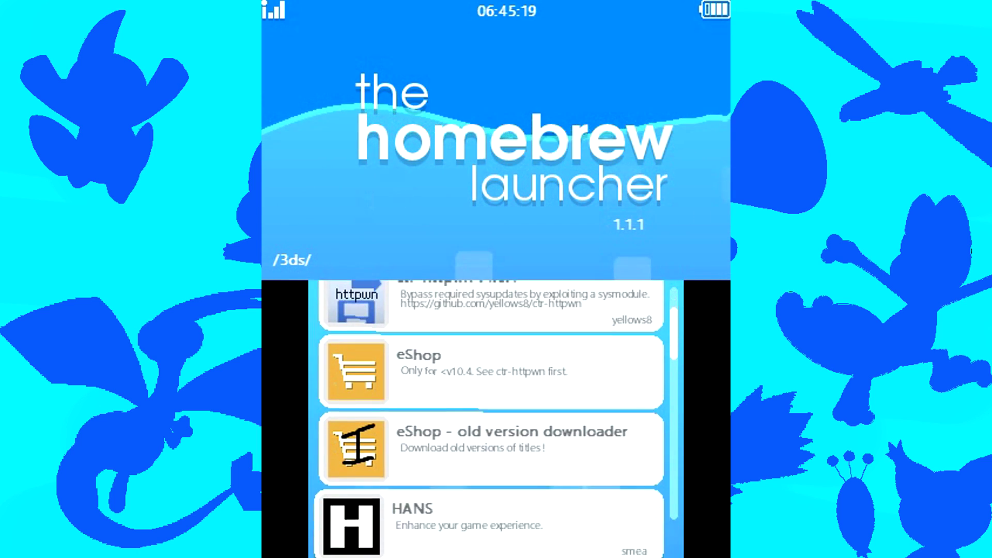
key(Down)
key(Down)
key(Down)
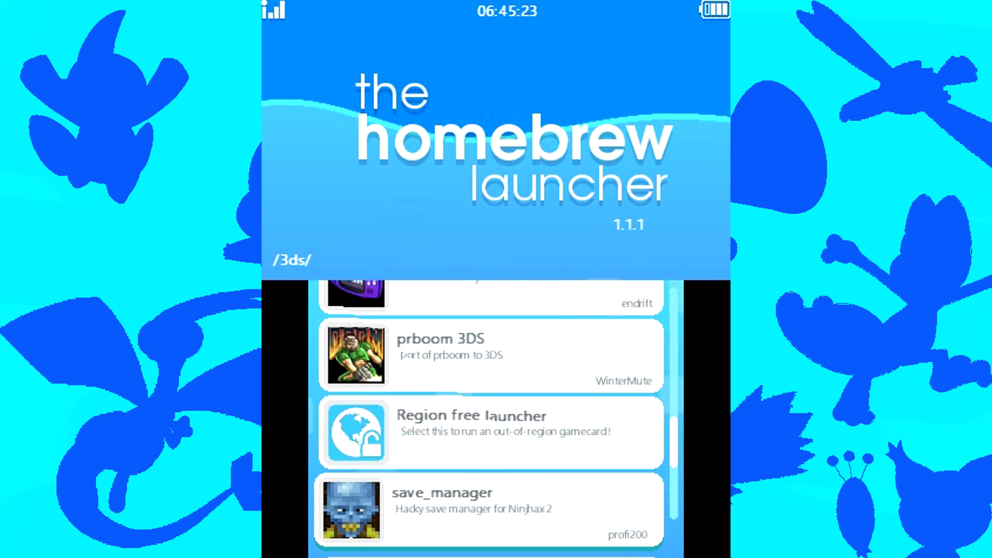
key(a)
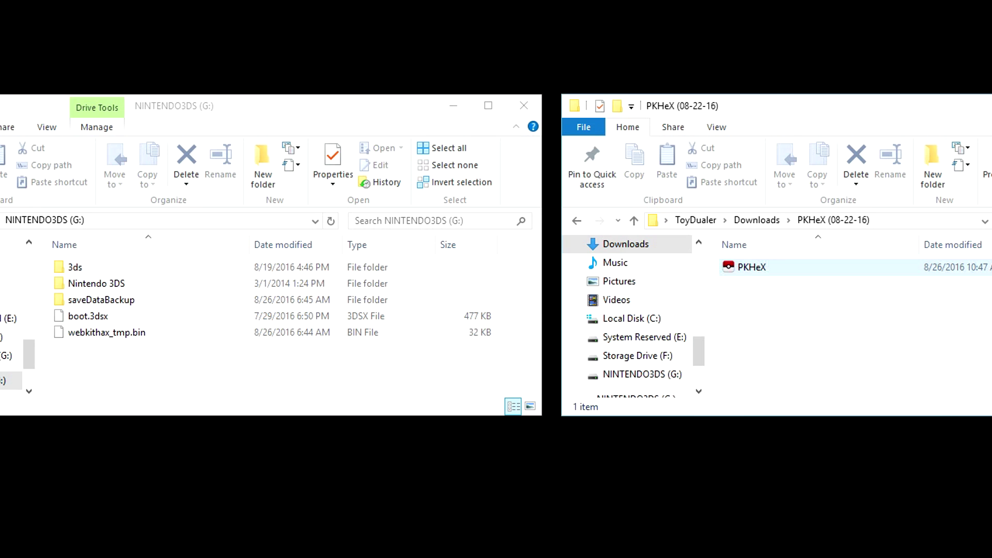
On the PC, launch PKHeX from its extracted folder and look through the list of storage boxes.
double_click(752, 267)
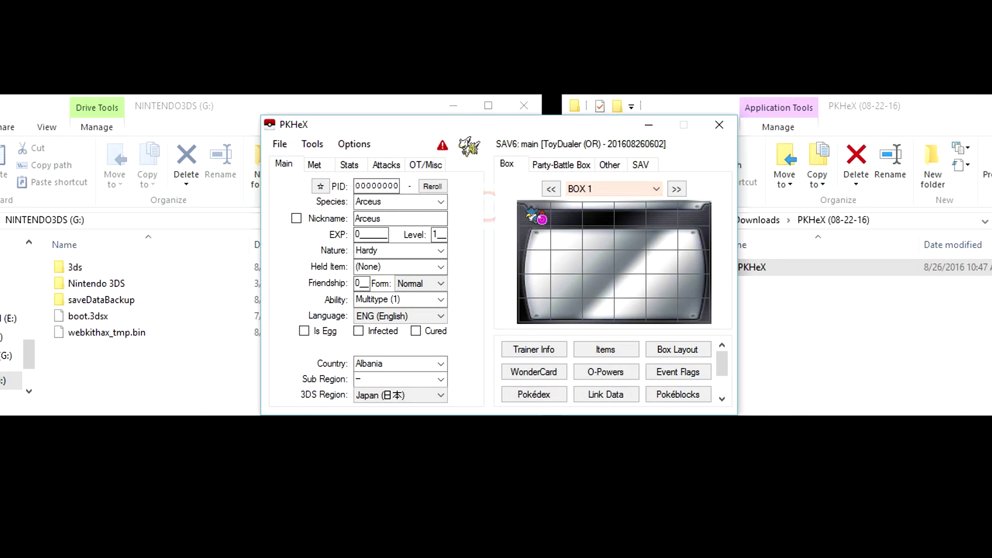
click(656, 189)
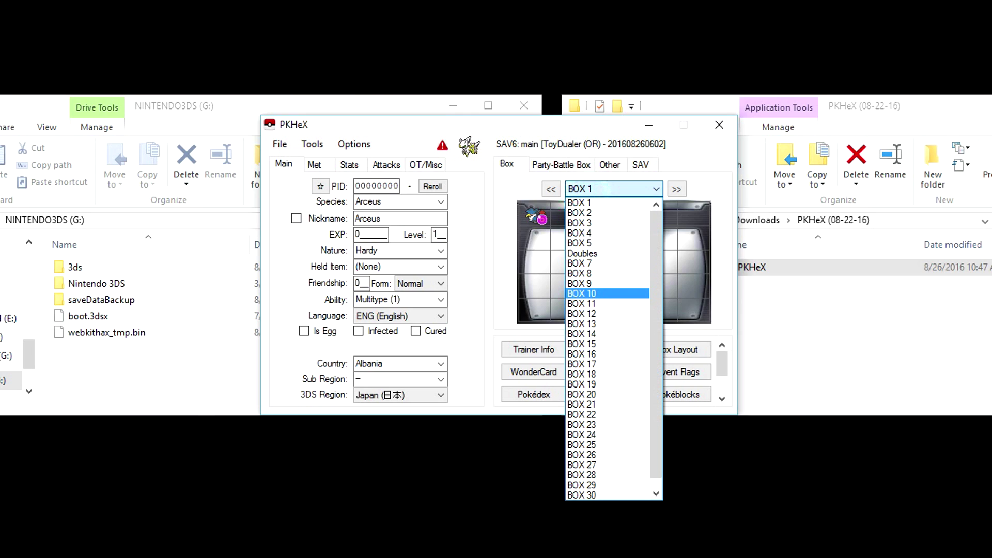
click(489, 283)
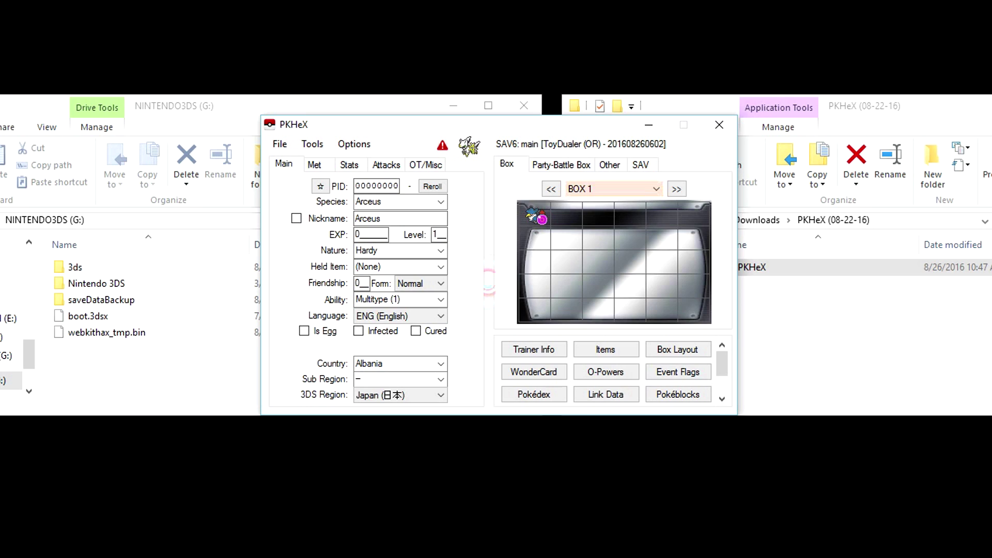
Open the save file main from the saveDataBackup folder on NINTENDO3DS (G:) in PKHeX.
key(alt)
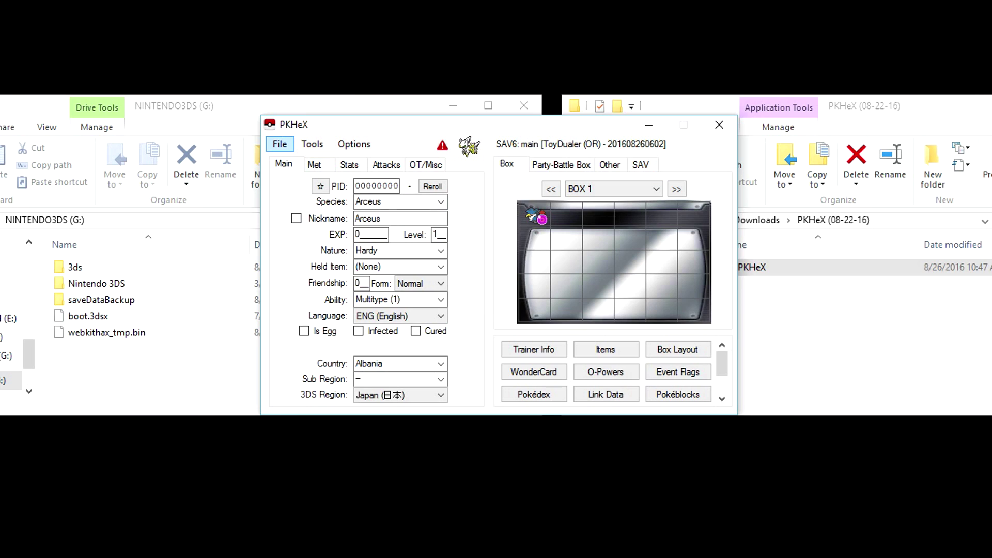
click(277, 144)
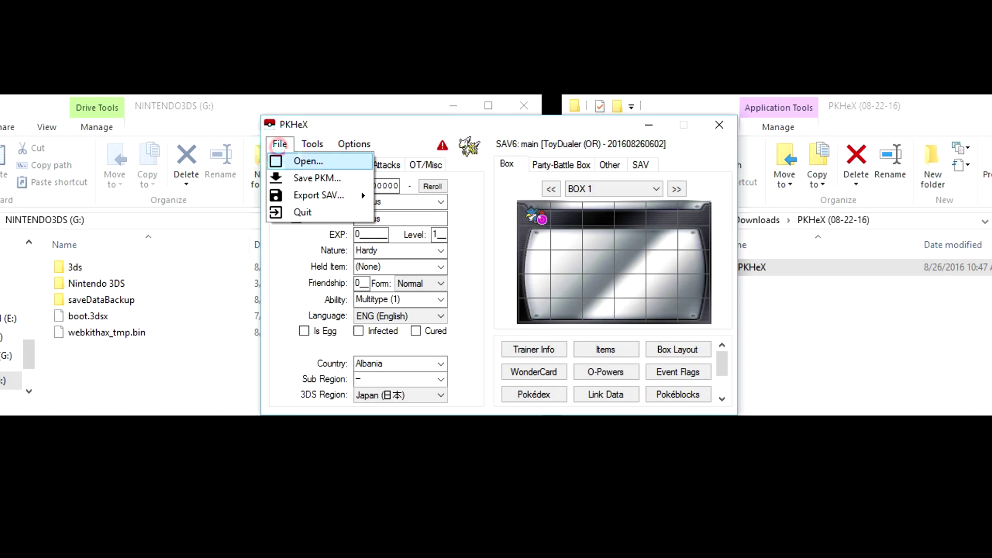
key(Return)
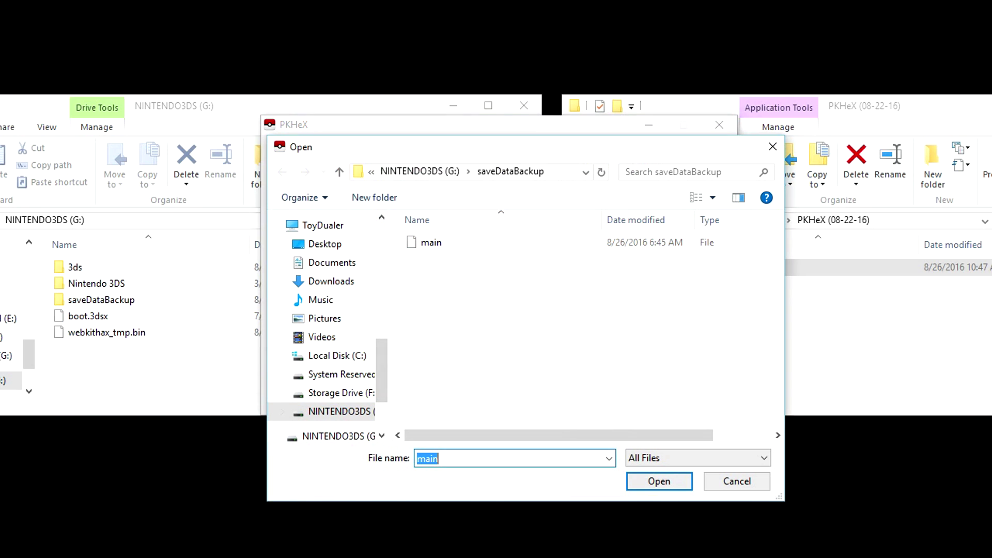
click(417, 172)
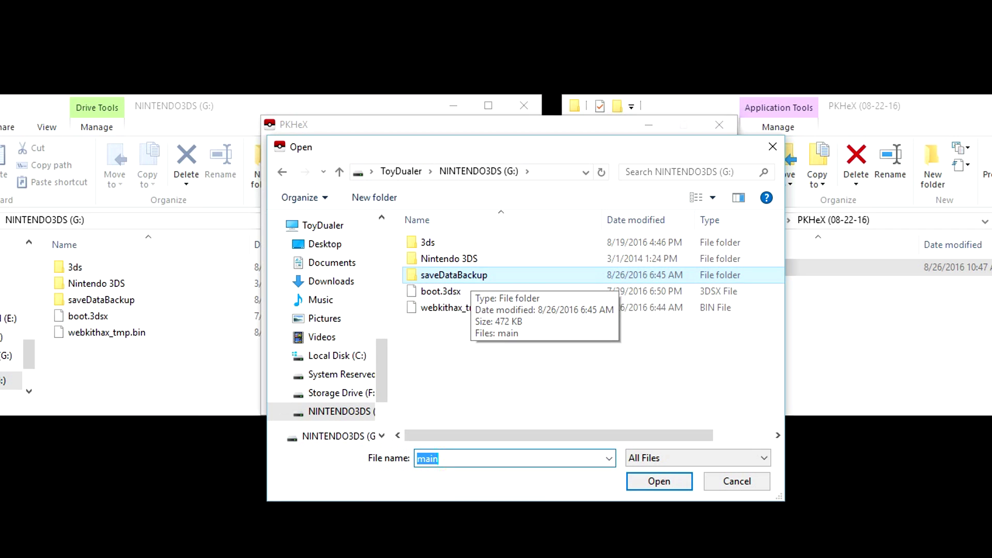
double_click(486, 275)
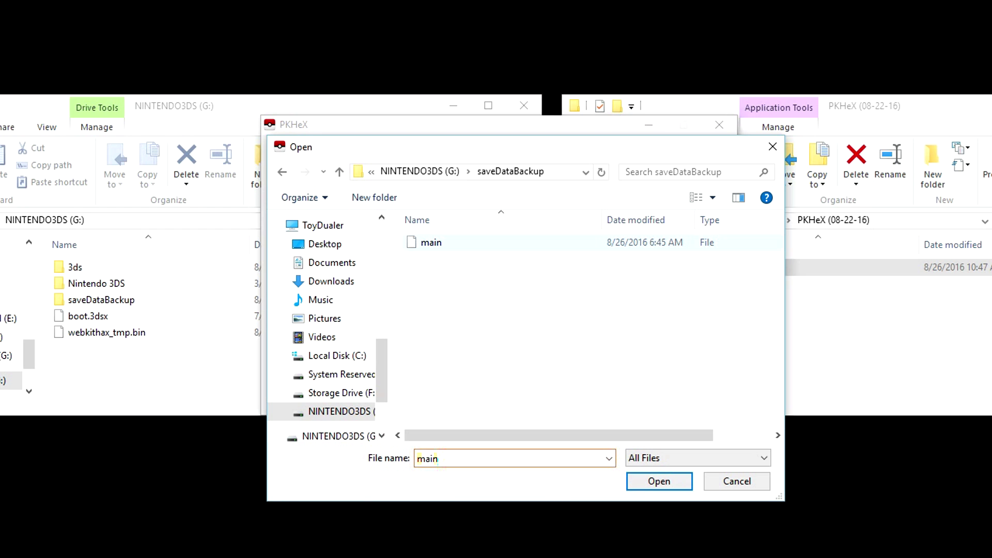
double_click(441, 242)
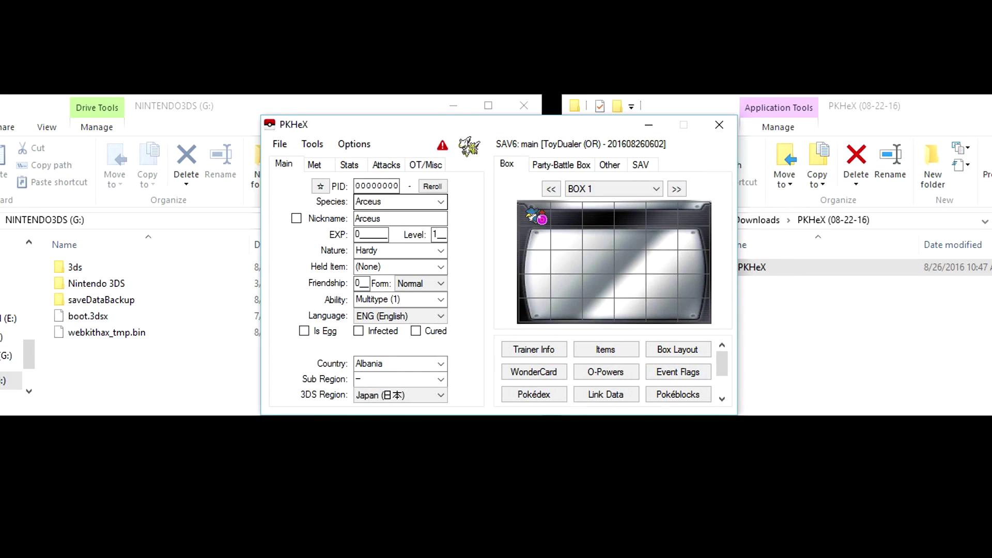
Set the Pokémon's species to Mew and its level to 100.
click(442, 202)
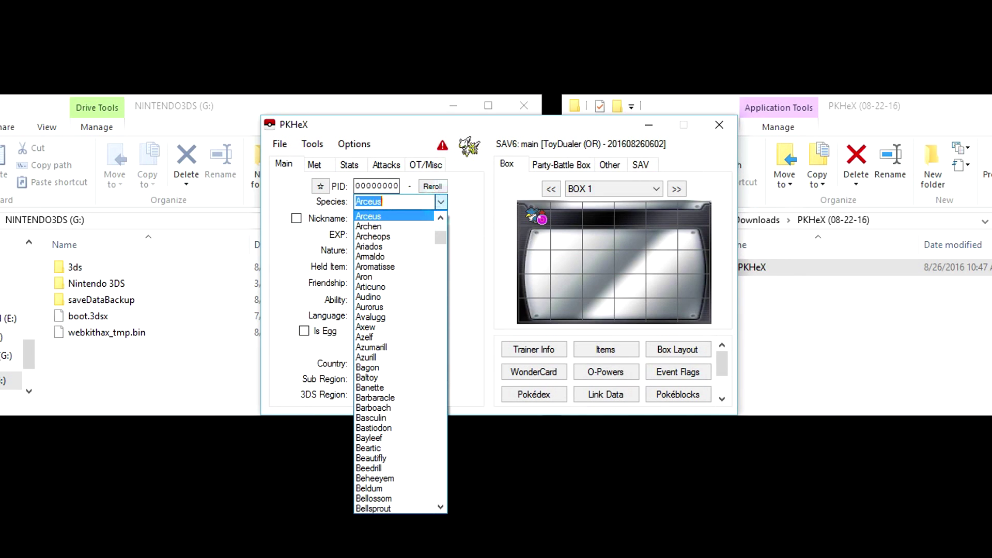
text(mew)
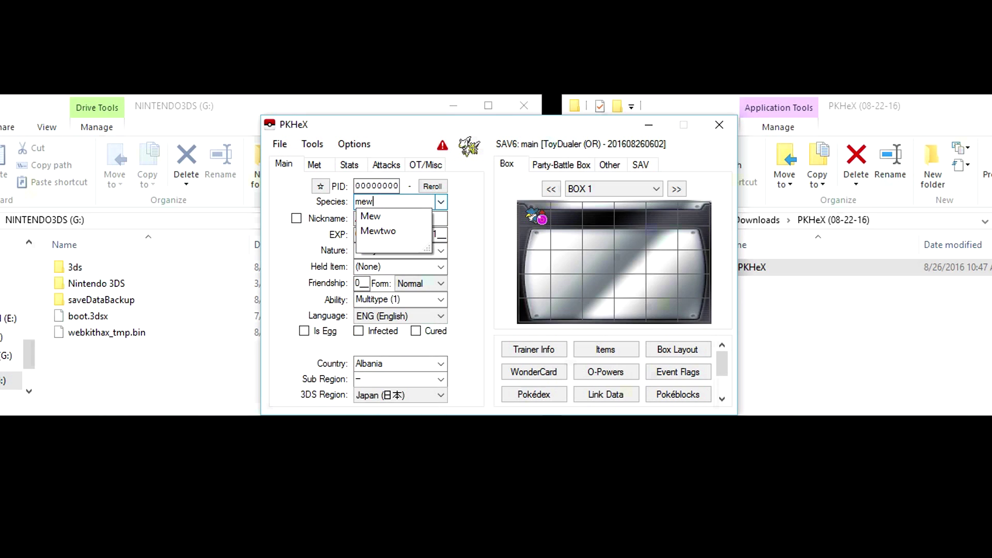
key(Return)
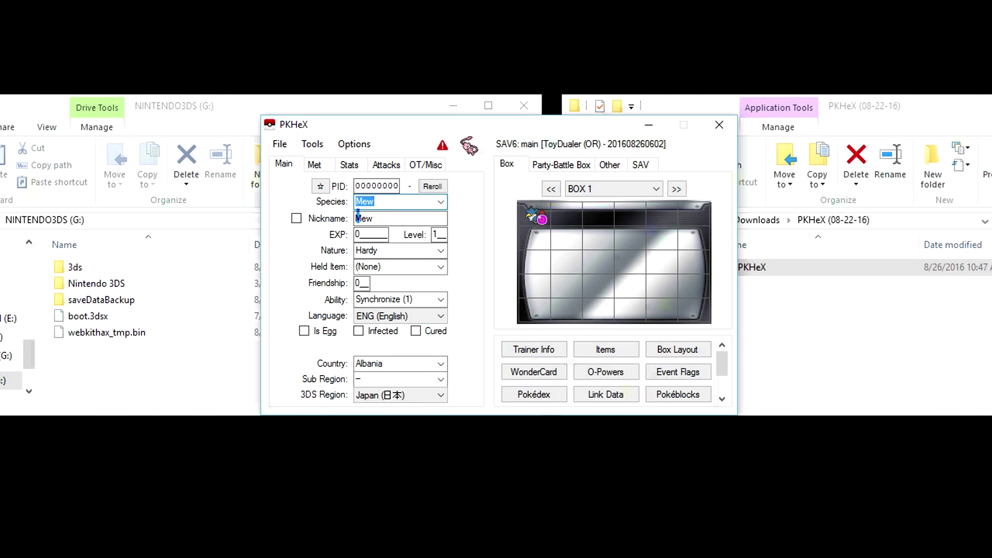
click(434, 233)
text(100)
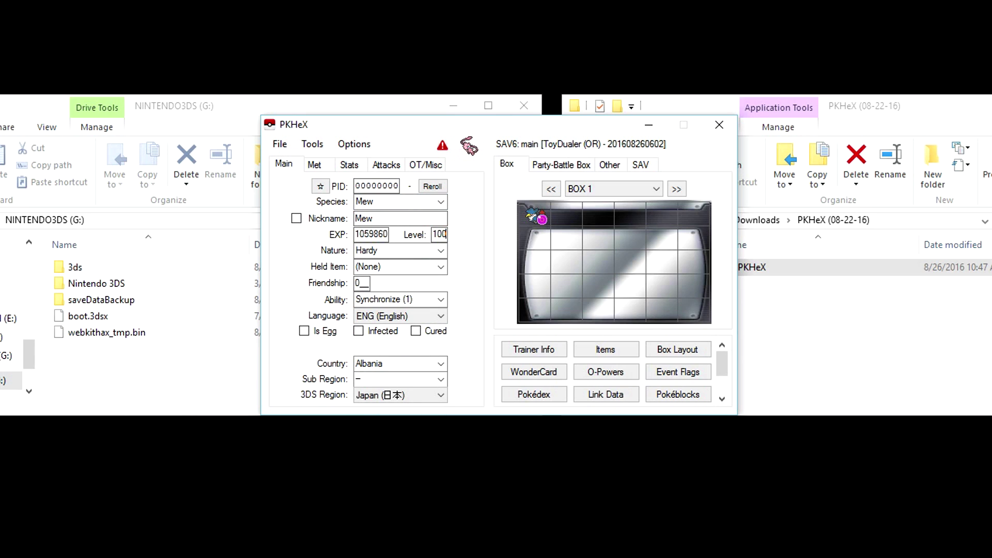
Make the Mew shiny and place a copy of it in all six slots of Box 1's second row.
click(321, 186)
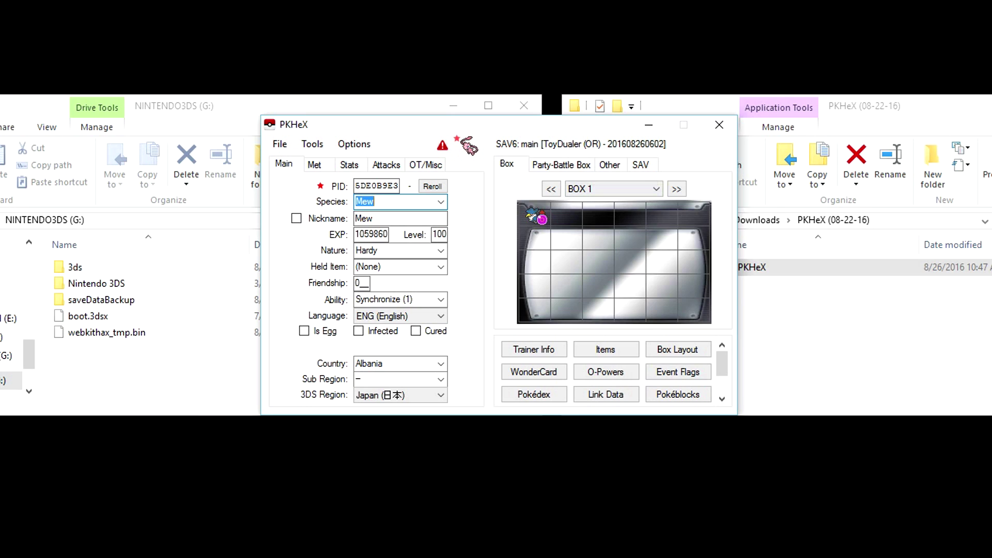
right_click(538, 233)
click(561, 262)
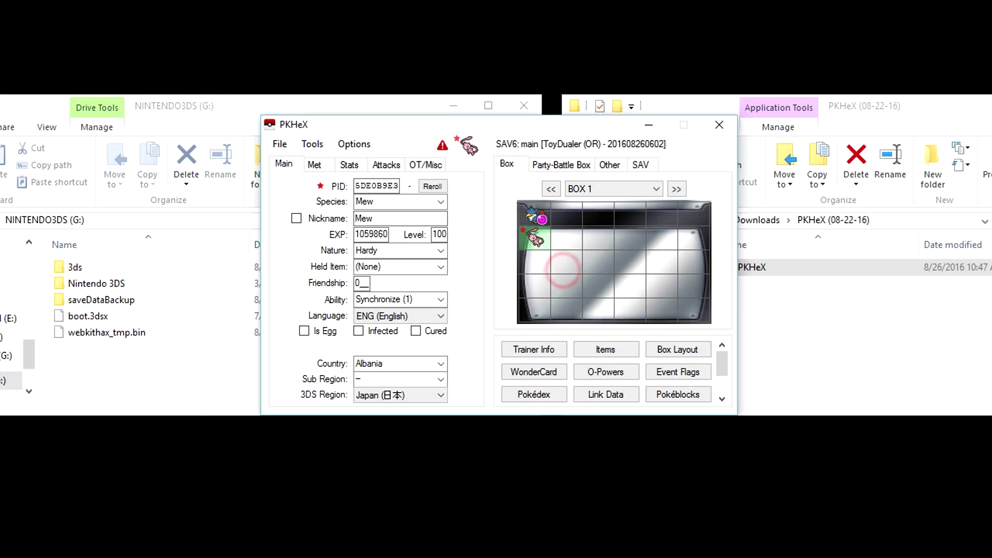
right_click(567, 241)
click(594, 268)
right_click(598, 242)
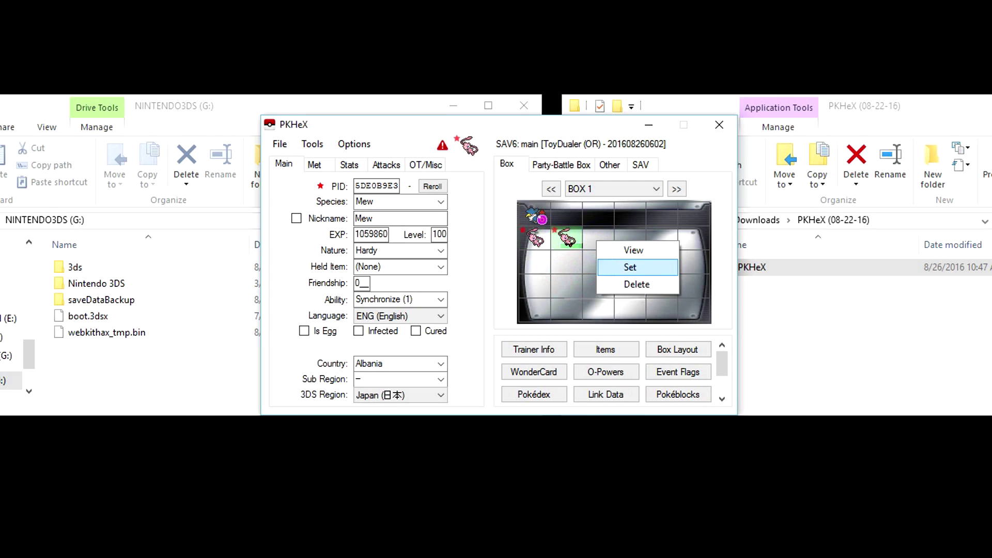
click(614, 266)
right_click(638, 229)
click(666, 256)
right_click(668, 244)
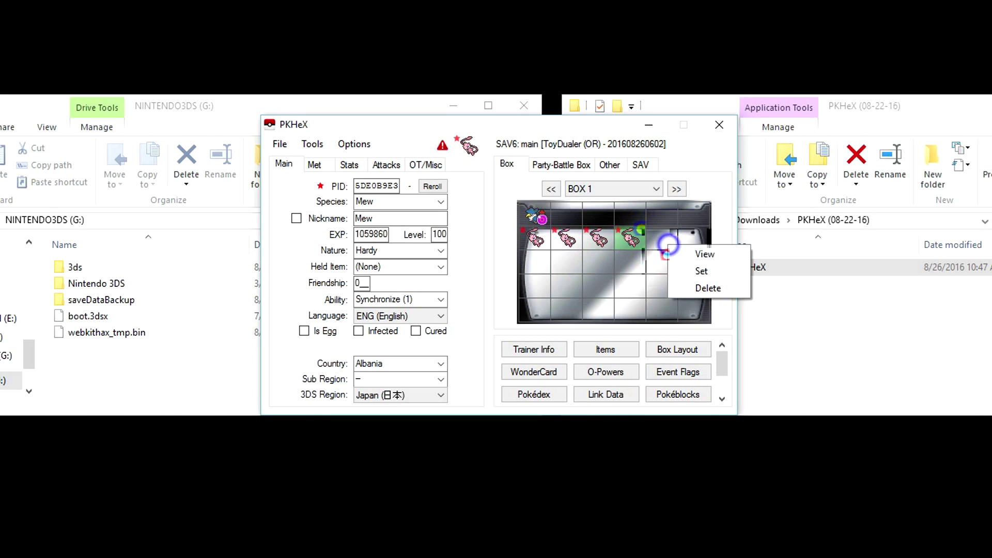
click(701, 270)
right_click(690, 240)
right_click(690, 240)
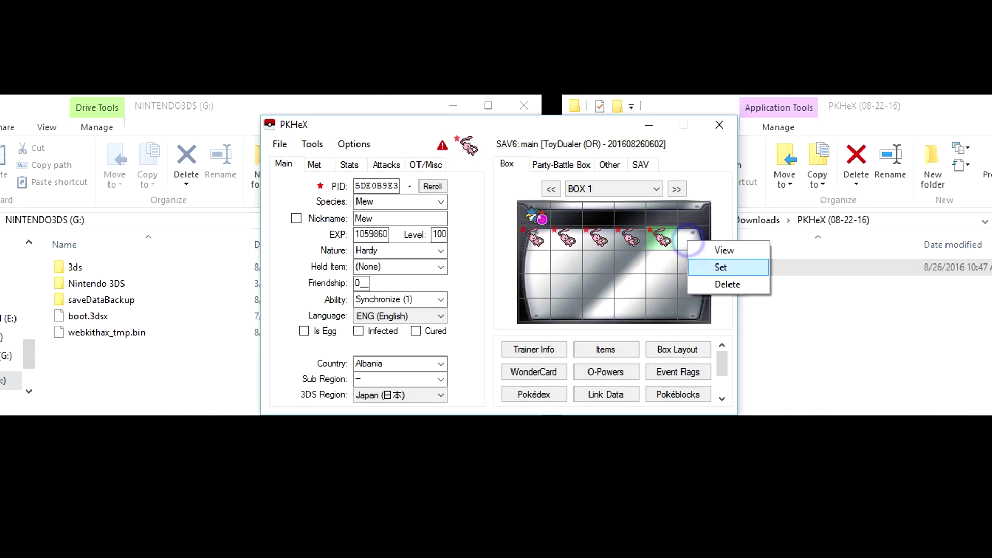
click(723, 267)
Fill all six slots of Box 1's third row with the shiny Mew.
right_click(694, 257)
click(724, 284)
right_click(662, 264)
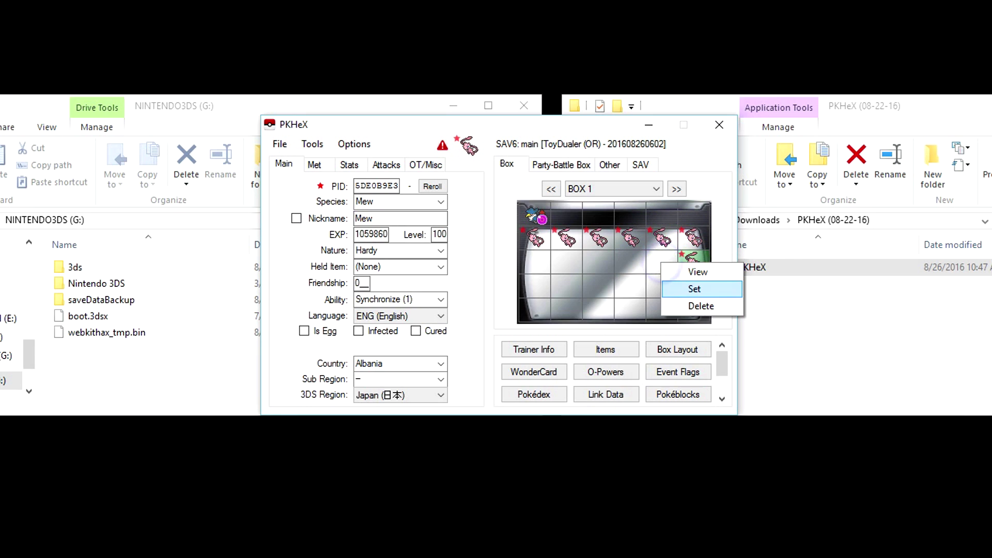
click(694, 289)
right_click(644, 253)
click(646, 281)
right_click(589, 258)
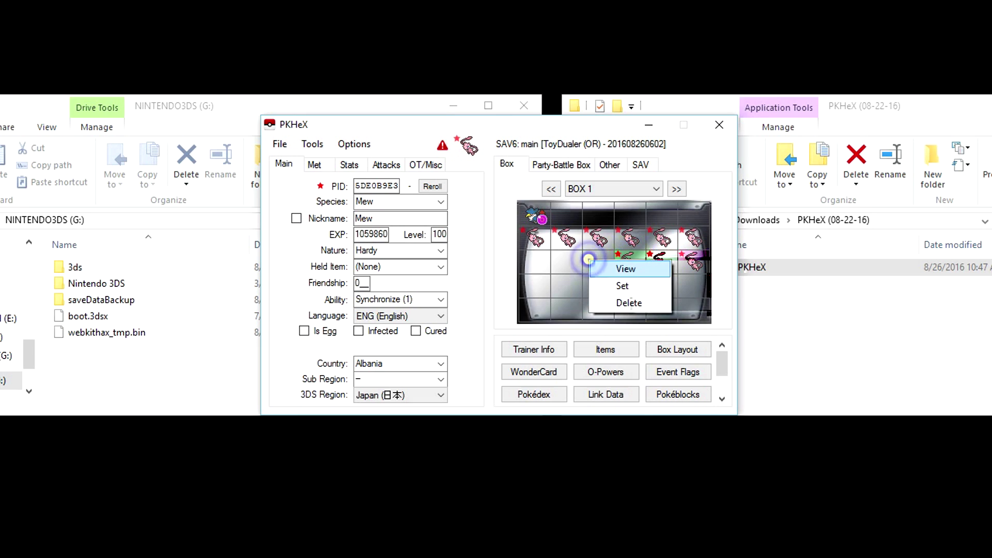
click(622, 286)
right_click(567, 258)
click(595, 286)
right_click(535, 258)
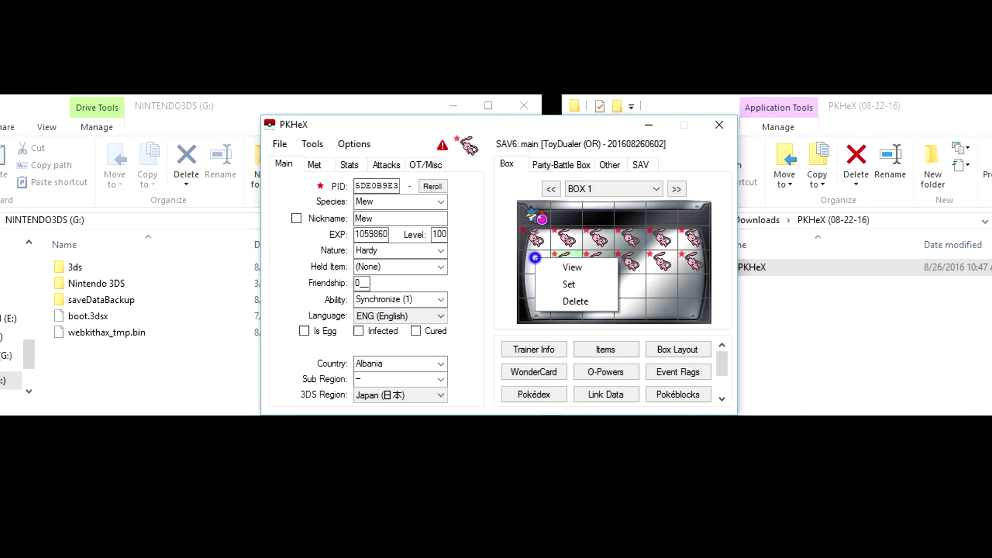
click(568, 284)
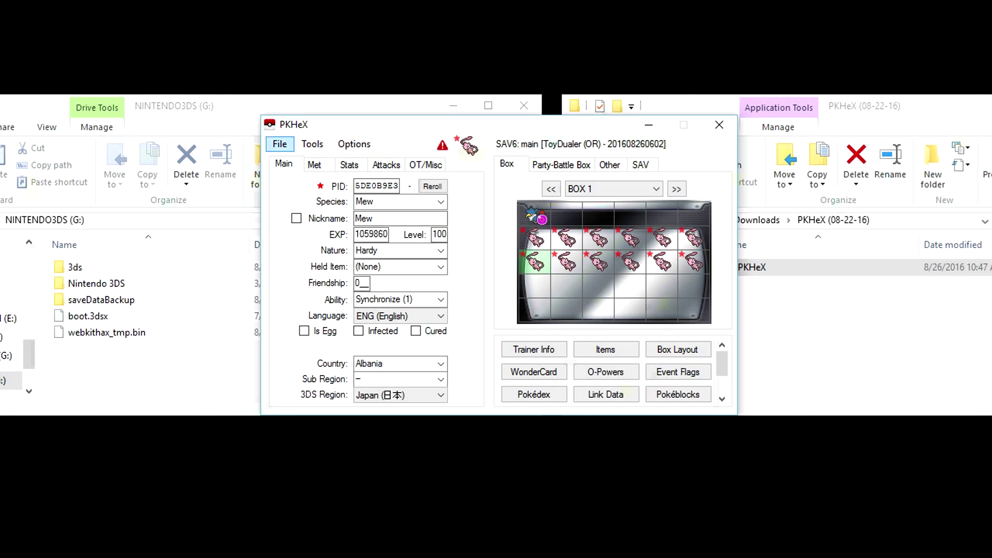
Export the edited save as main into the saveDataBackup folder on NINTENDO3DS (G:), replacing the existing file.
click(280, 144)
mouse_move(319, 195)
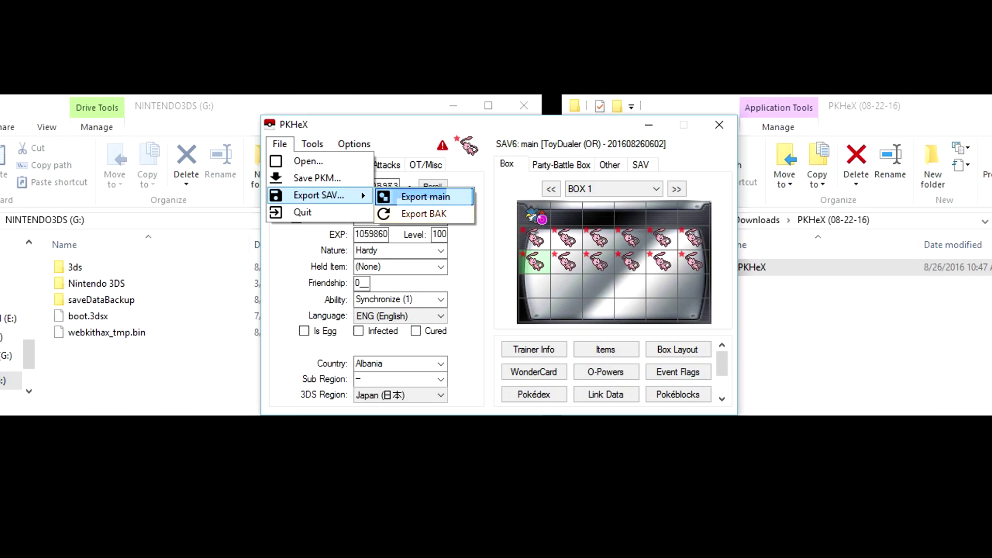
click(406, 197)
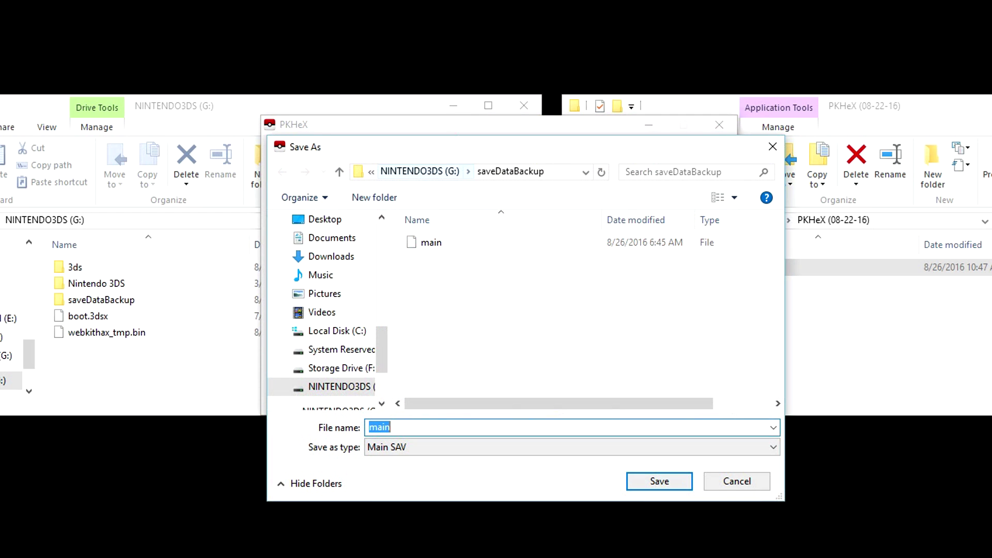
click(659, 480)
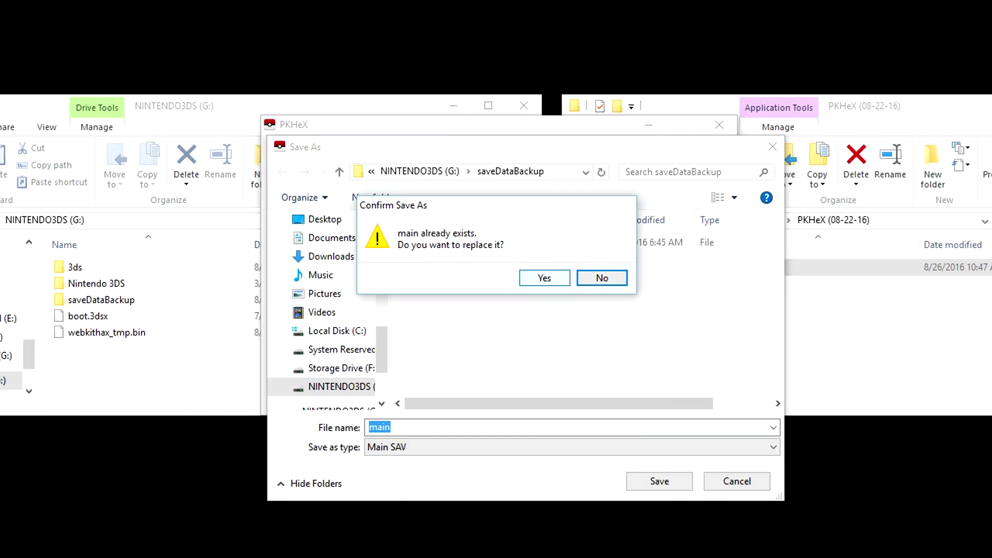
click(544, 277)
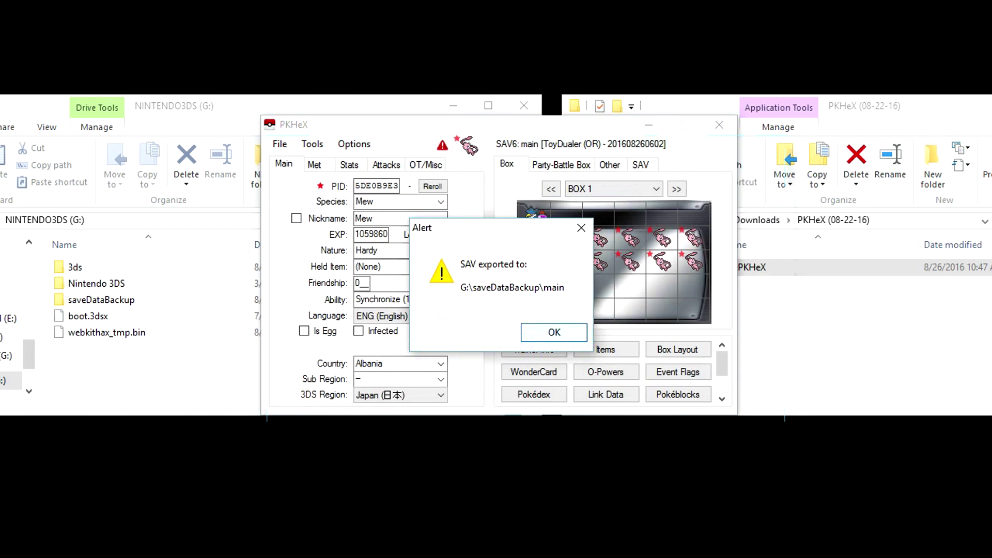
click(561, 331)
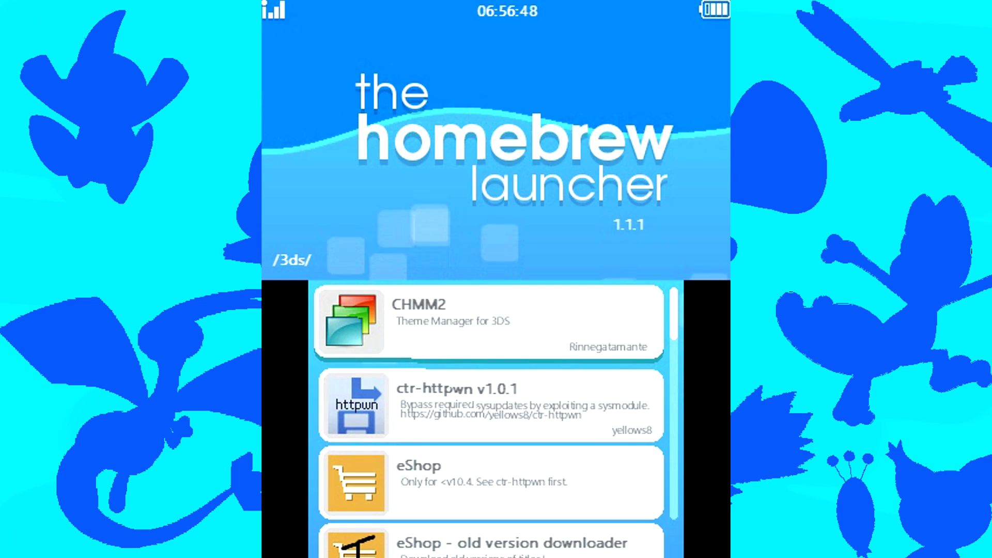
On the 3DS, launch save_manager from the Homebrew Launcher's application list and import the edited save data.
key(Down)
key(Down)
key(Down)
key(Down)
key(Down)
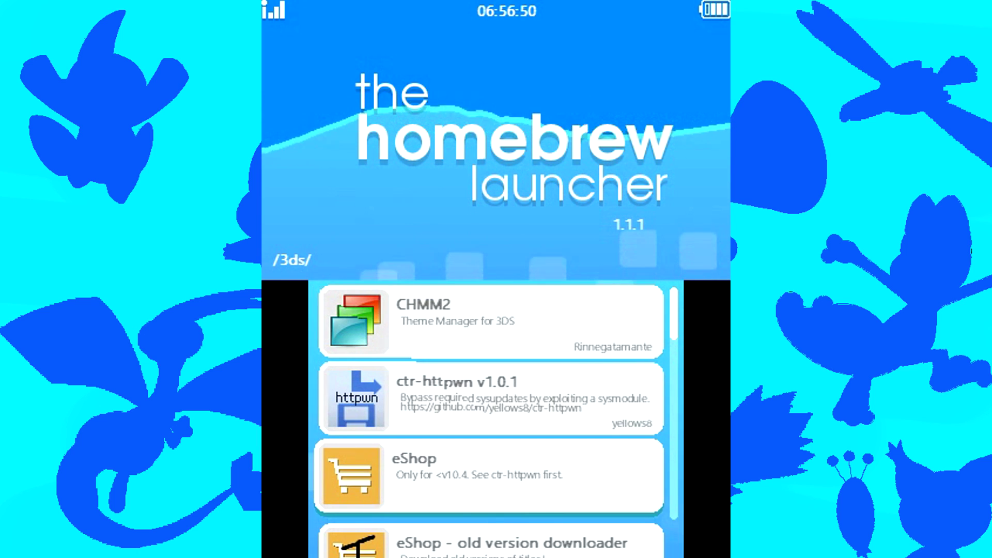
key(Down)
key(Down)
key(Down)
key(Down)
key(Down)
key(Down)
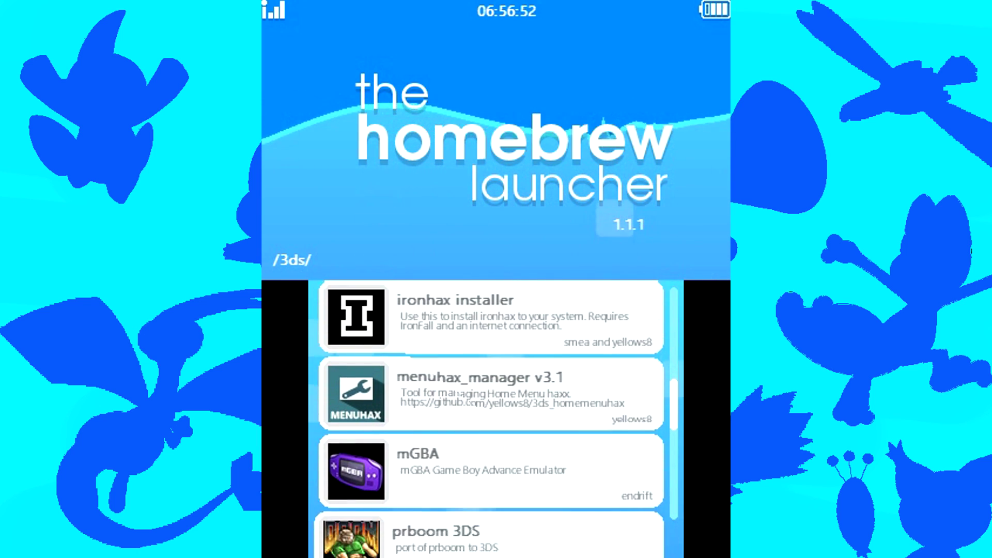
key(a)
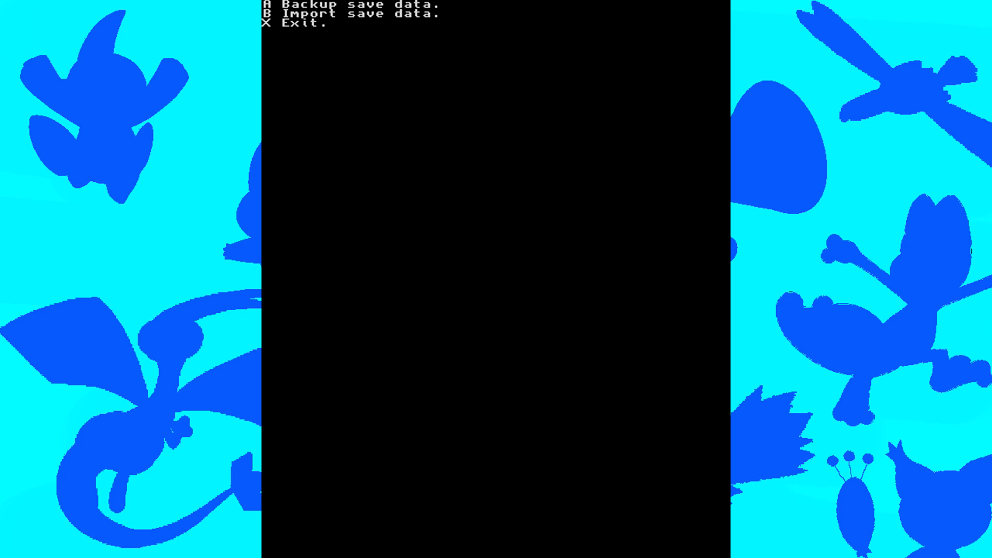
key(s)
key(z)
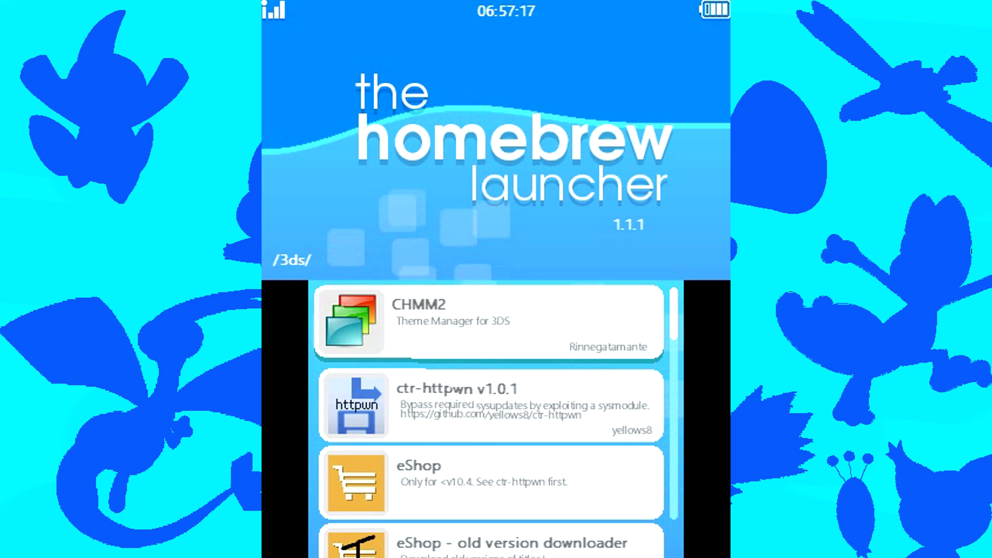
Return to the Home Menu without rebooting and launch Pokémon Omega Ruby.
key(m)
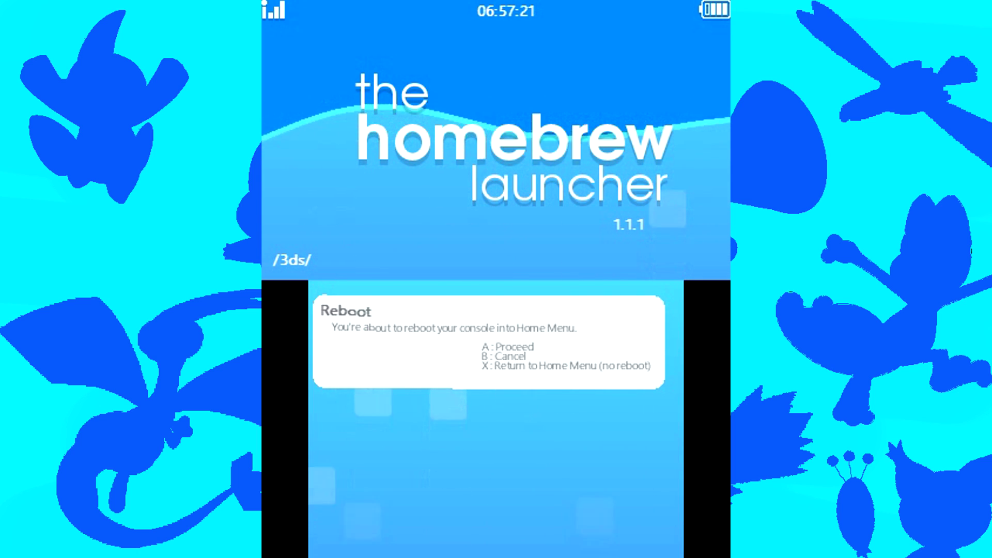
key(x)
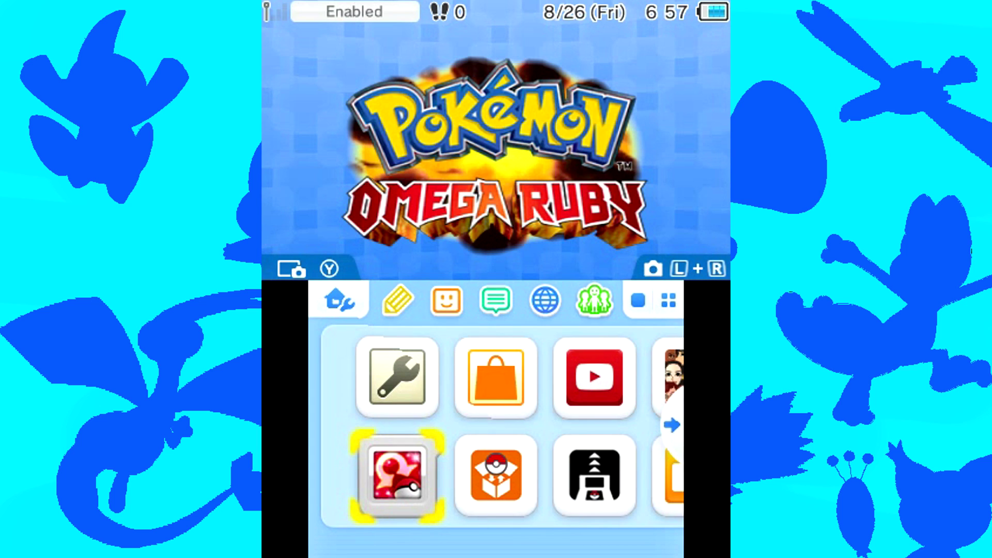
key(a)
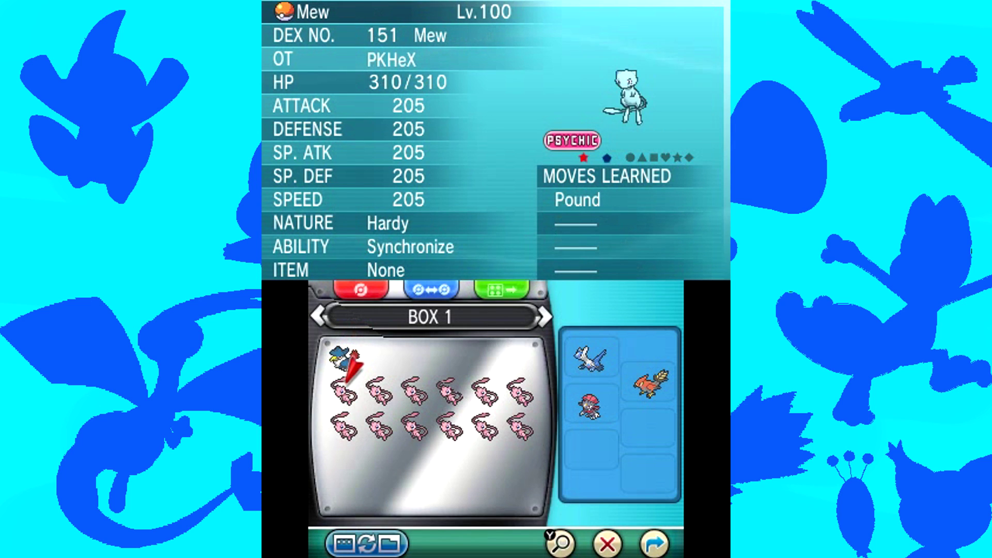
Examine the Mew in the second and third rows of Box 1 in the game's Pokémon storage.
key(Right)
key(Right)
key(Right)
key(Right)
key(Right)
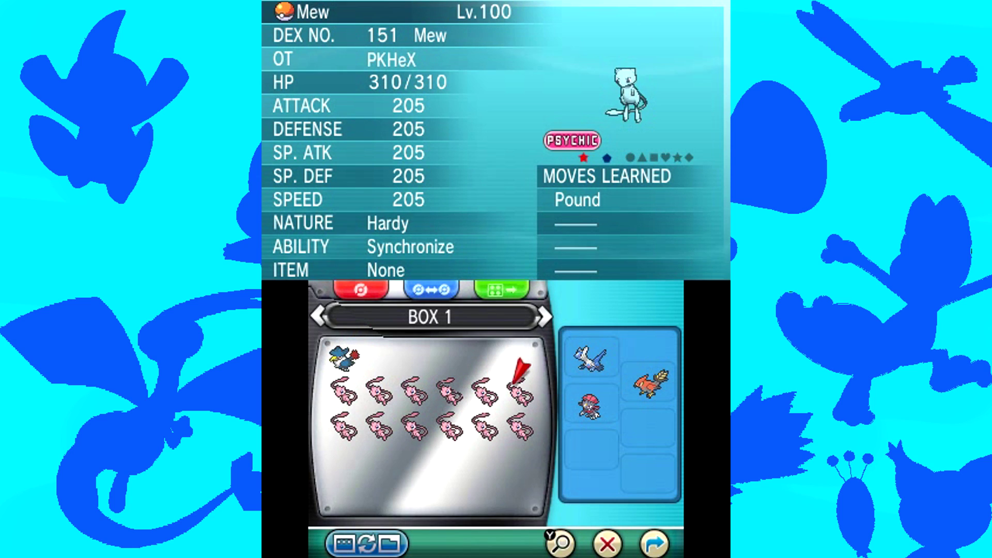
key(Down)
key(Left)
key(Left)
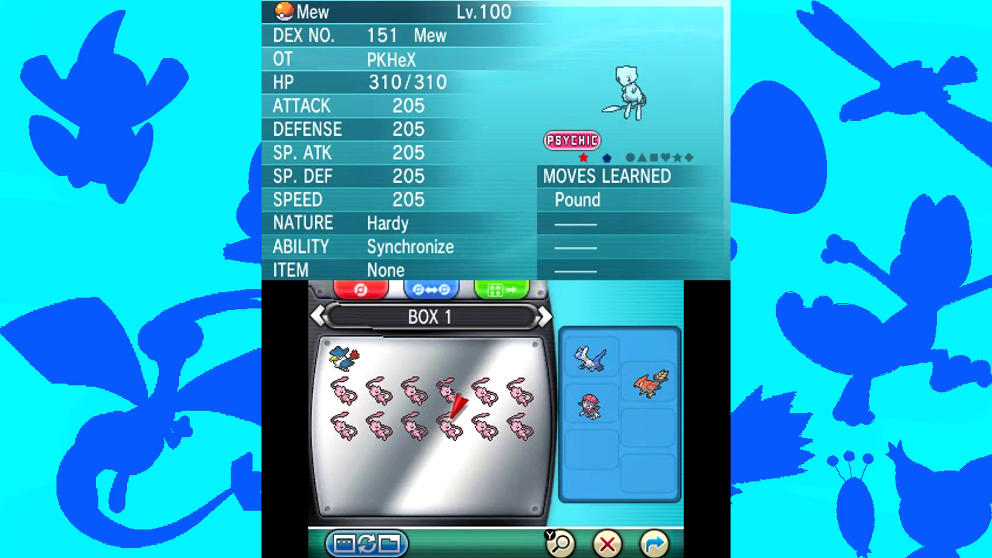
key(Left)
key(Left)
key(Left)
key(Up)
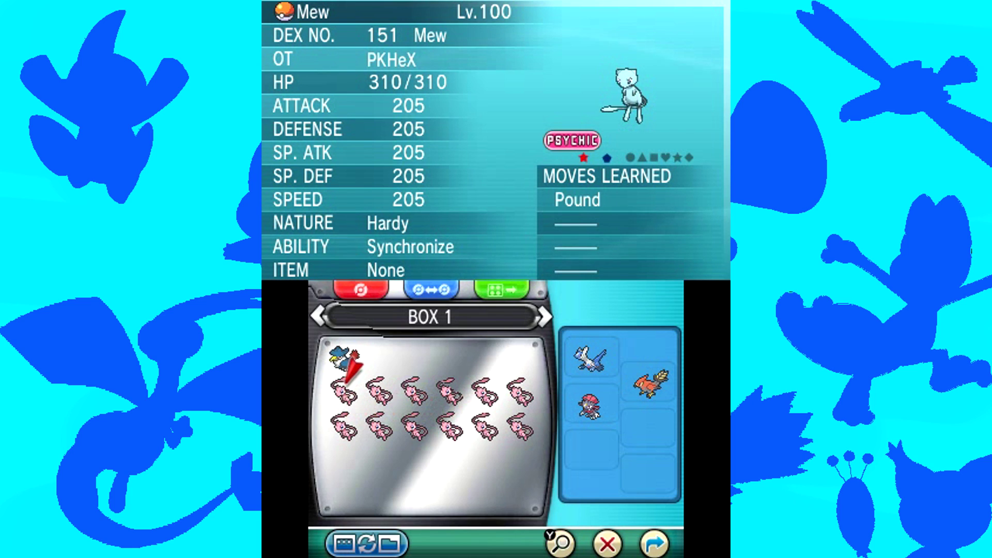
key(Right)
key(Right)
key(Right)
key(Right)
key(Right)
key(Down)
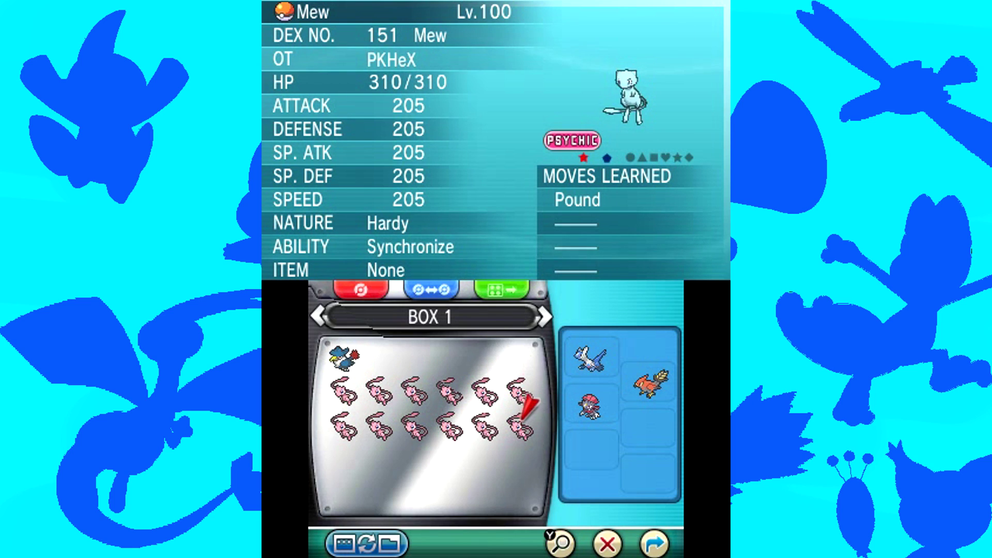
key(Left)
key(Left)
key(Left)
key(Left)
key(Left)
key(Up)
key(Right)
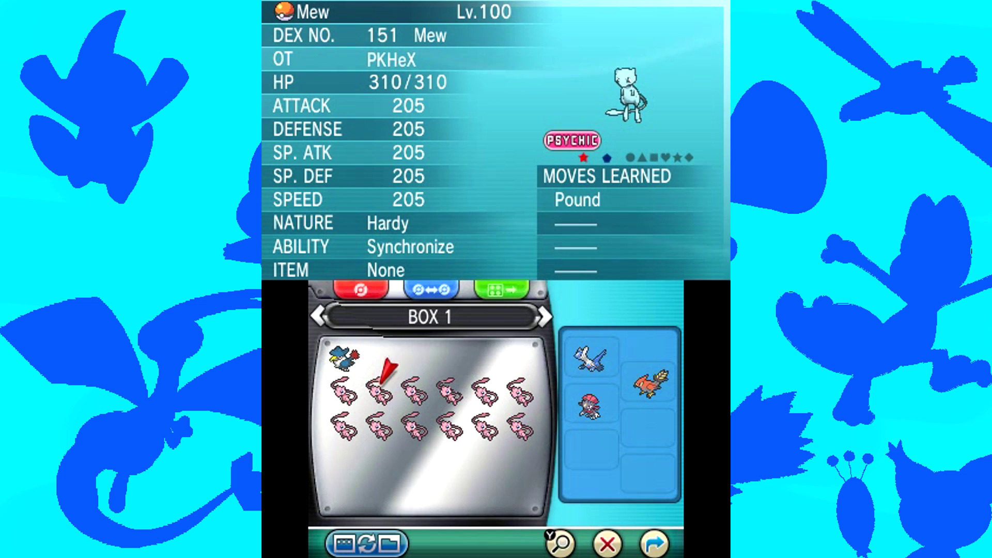
key(Right)
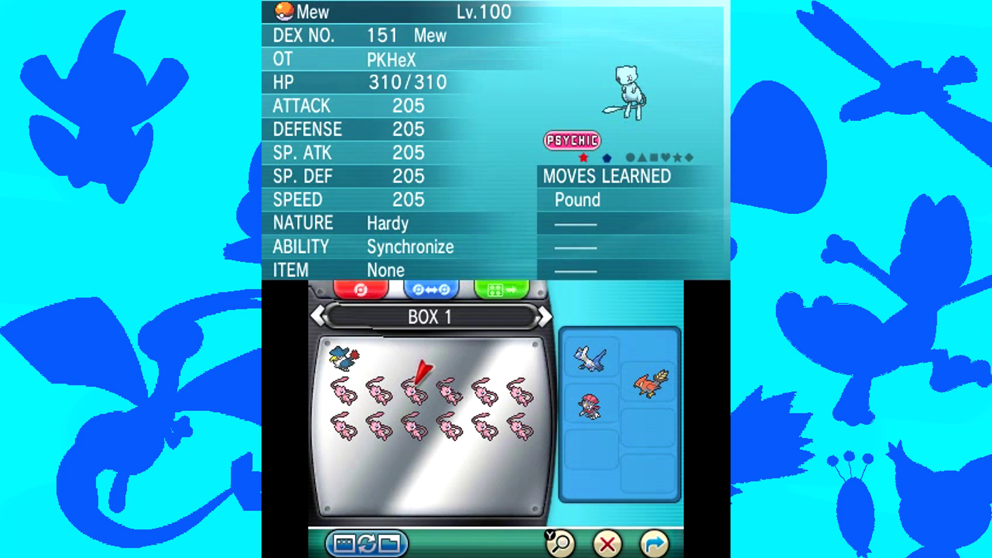
key(Right)
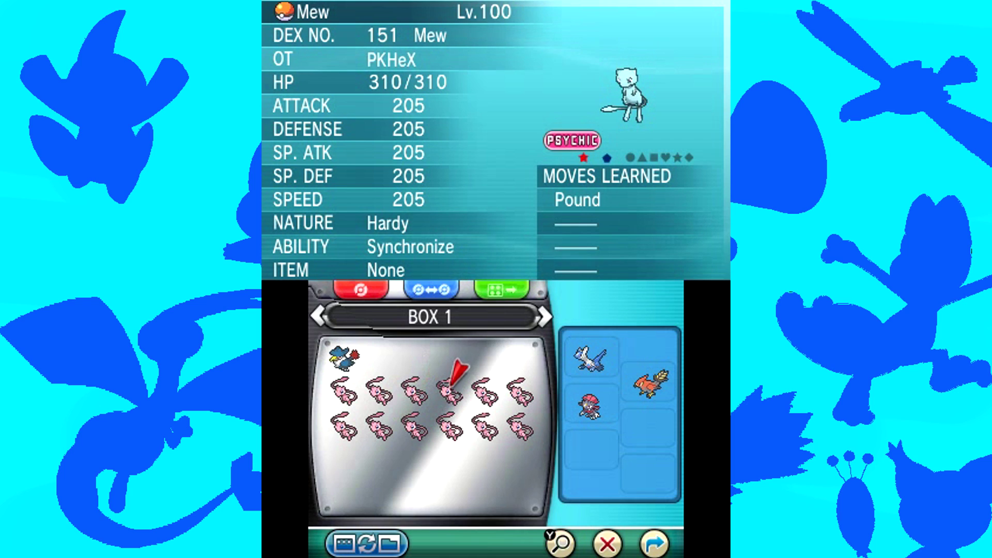
key(Right)
key(Down)
key(Left)
key(Left)
key(Left)
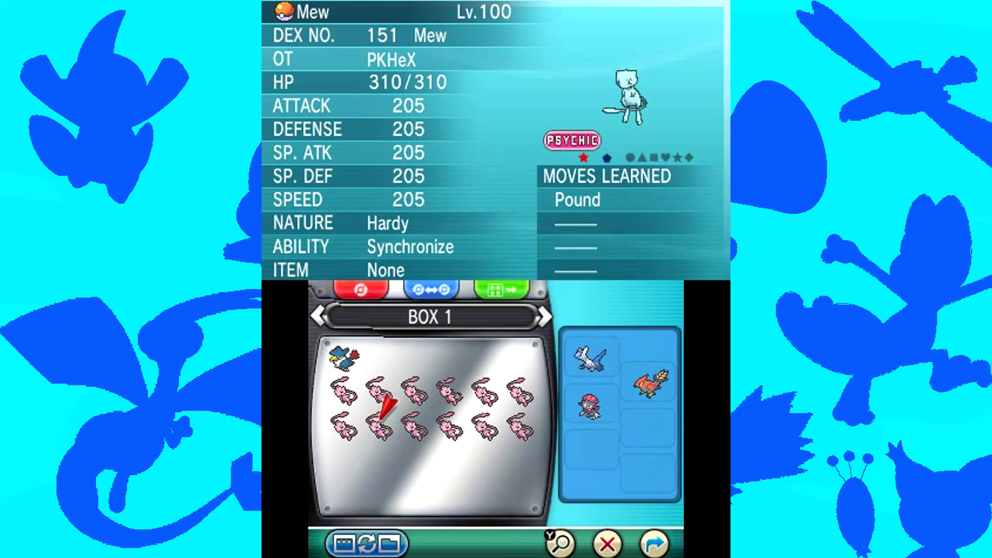
key(Up)
key(Right)
key(Right)
key(Right)
key(Down)
key(Left)
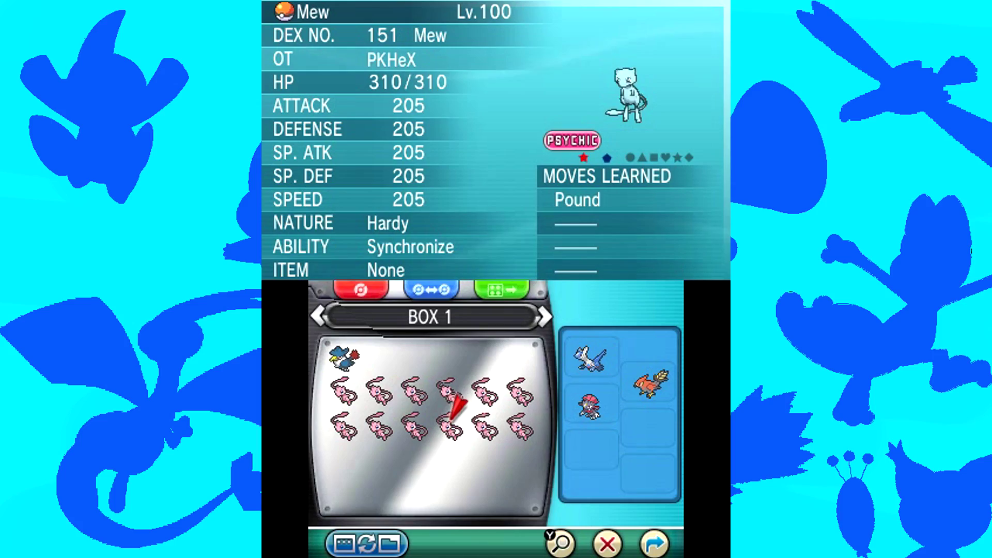